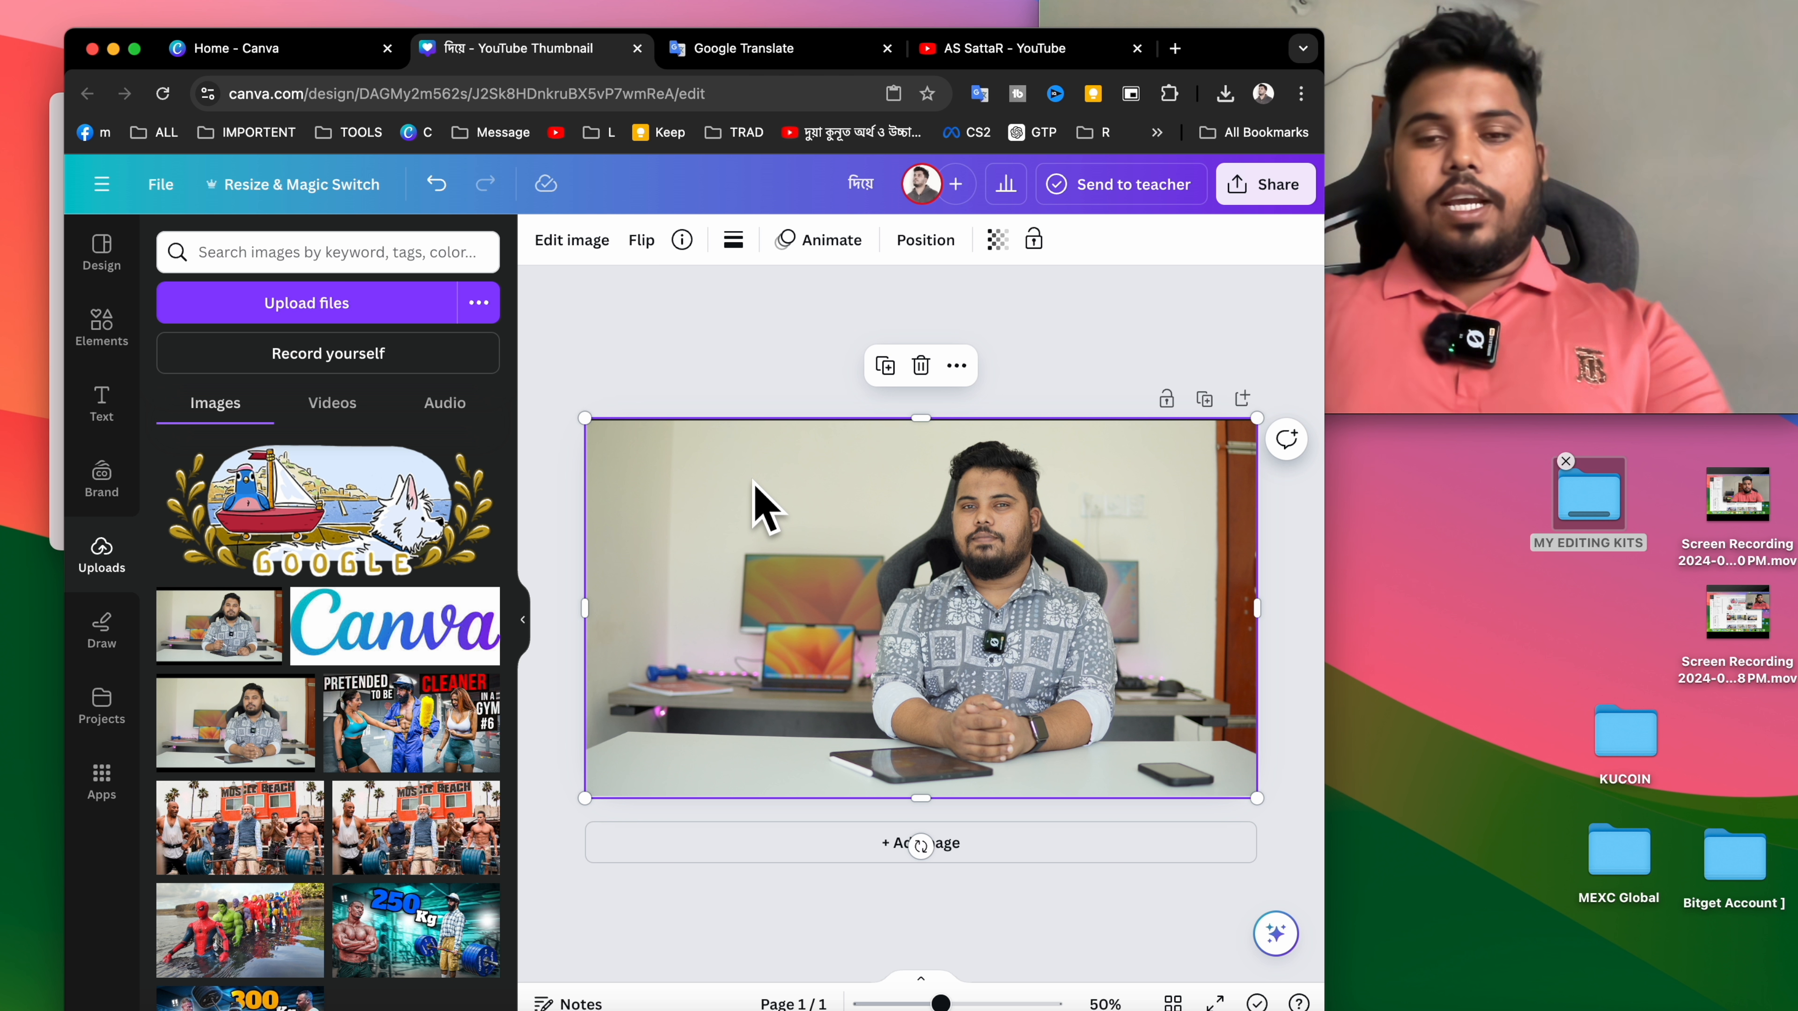
Shift the photo towards the page's right edge and look over the earlier thumbnails on the YouTube channel's video page.
{"action": "left_click_drag", "start_coordinate": [909, 550], "coordinate": [1056, 567]}
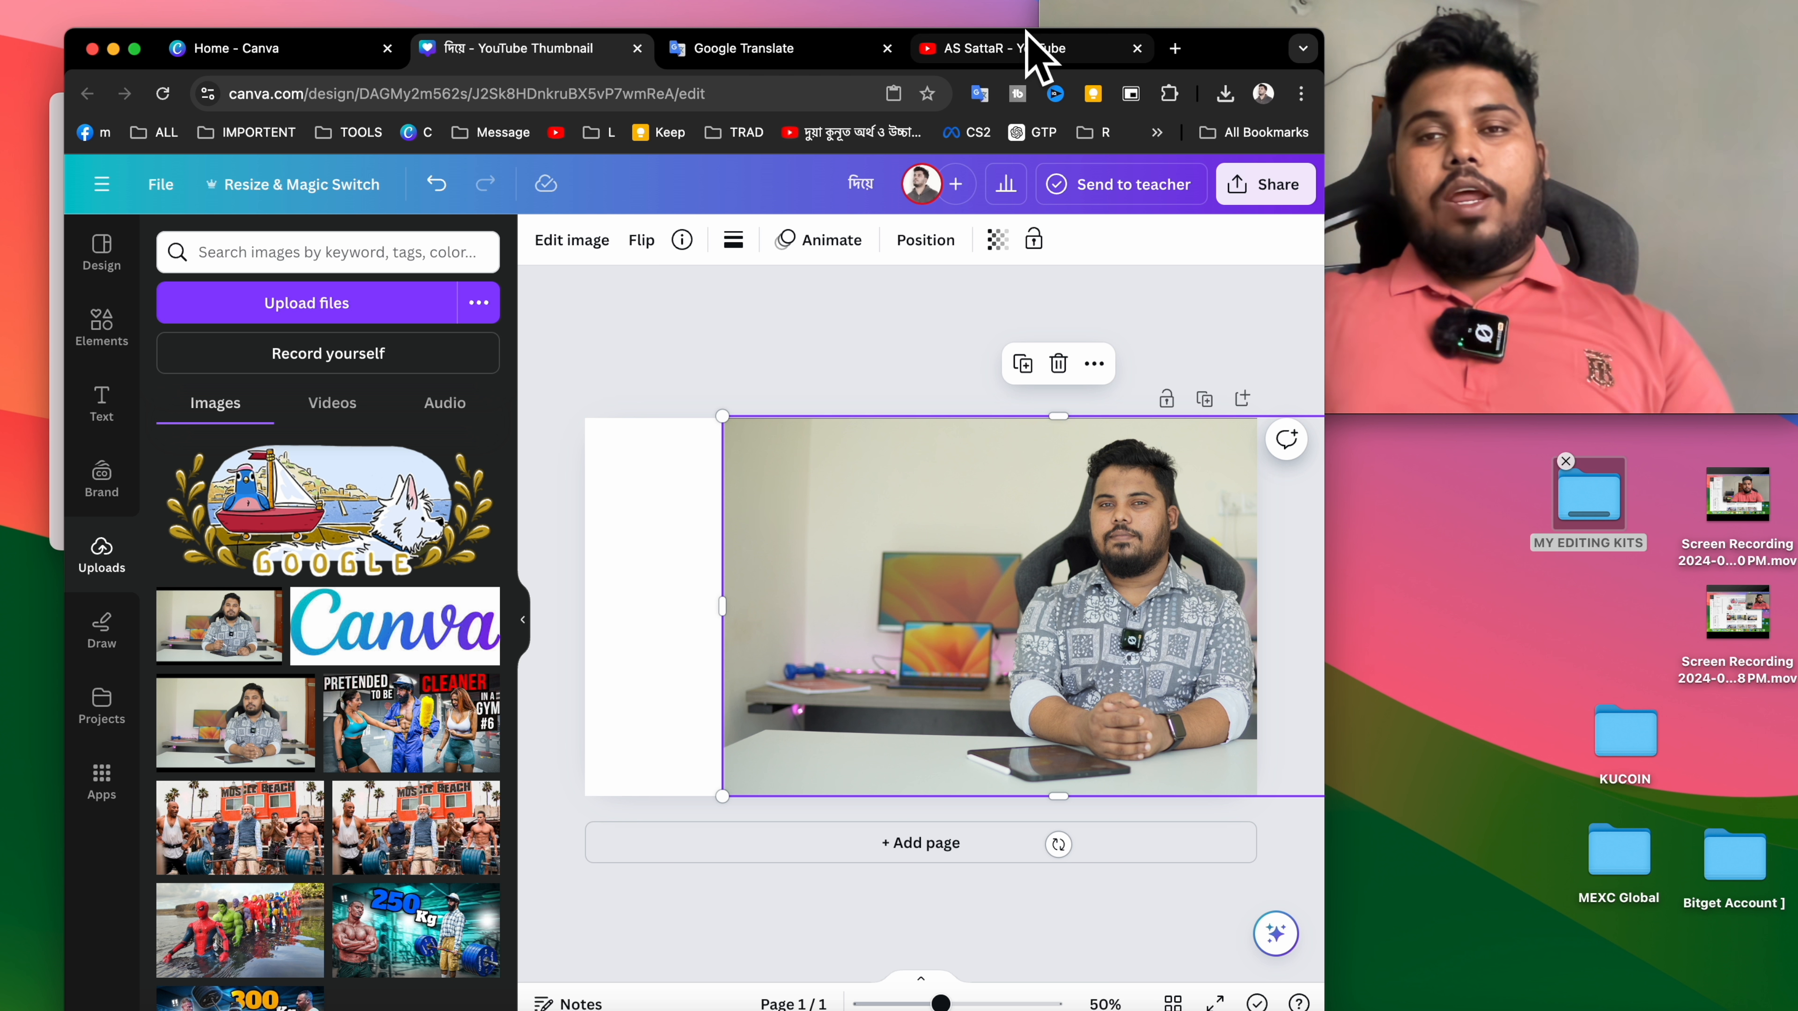
{"action": "left_click", "coordinate": [1019, 48]}
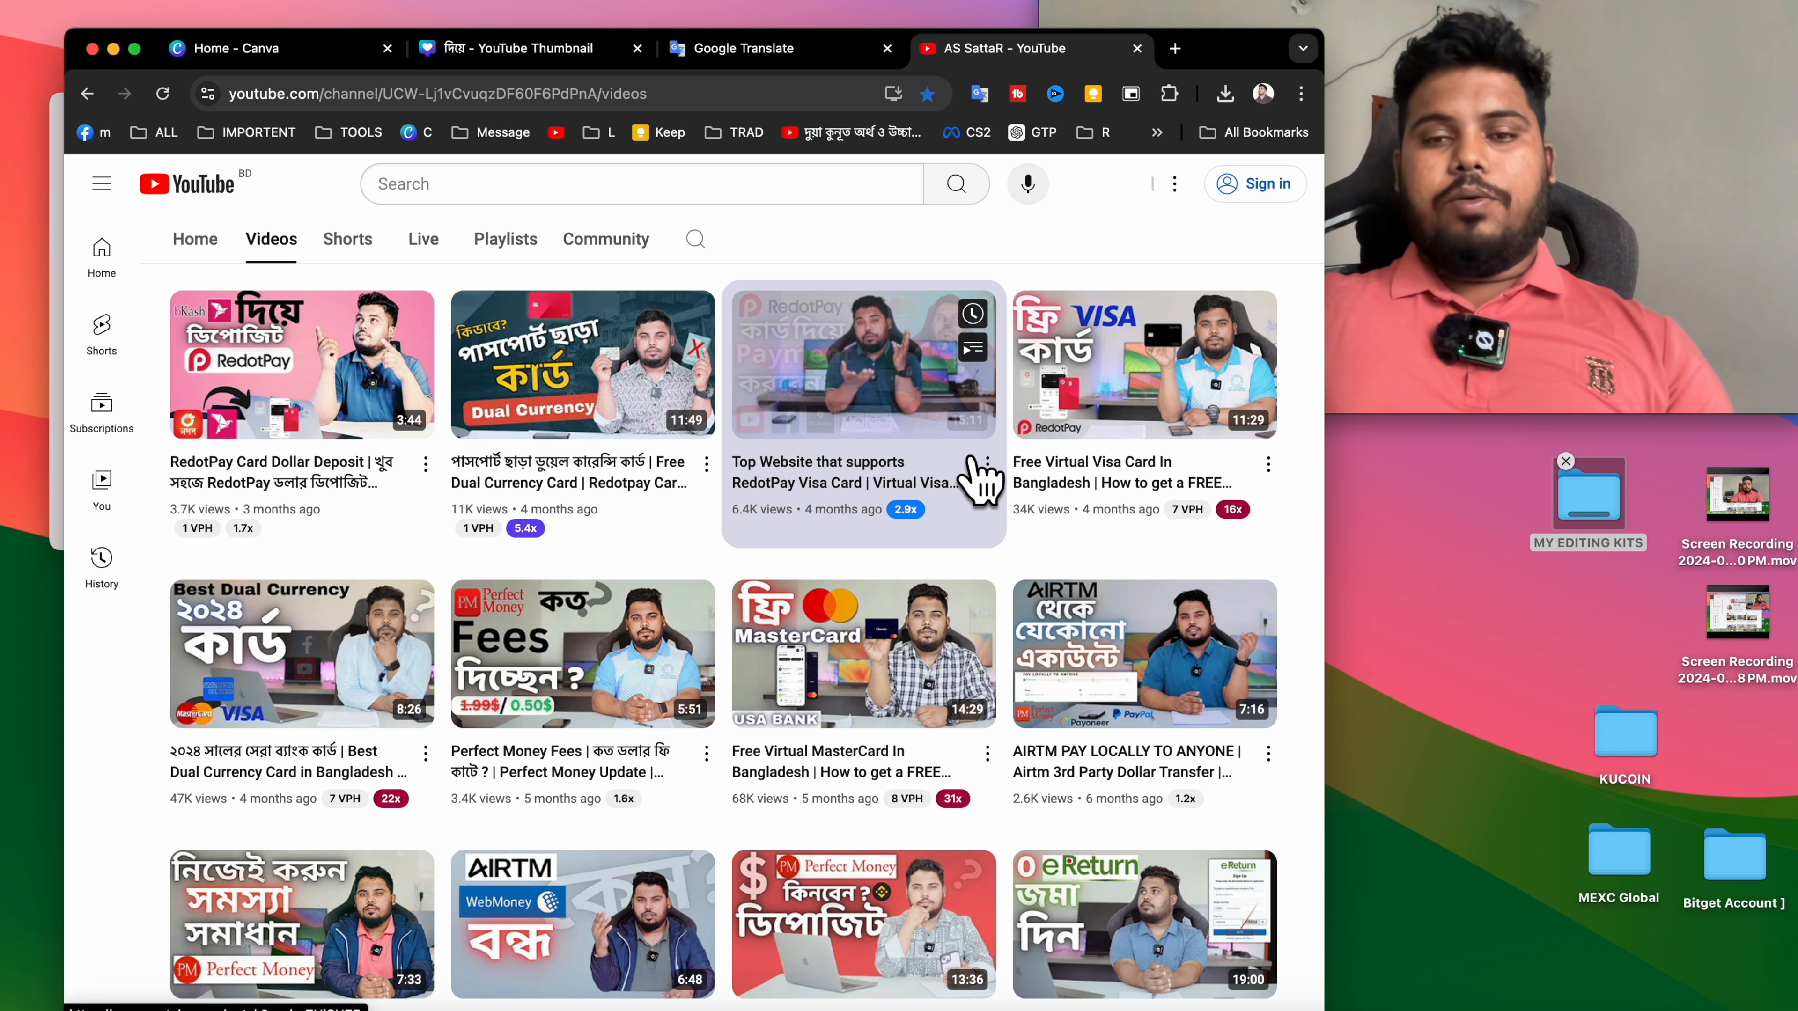
{"action": "scroll", "coordinate": [980, 478], "scroll_direction": "down", "scroll_amount": 15}
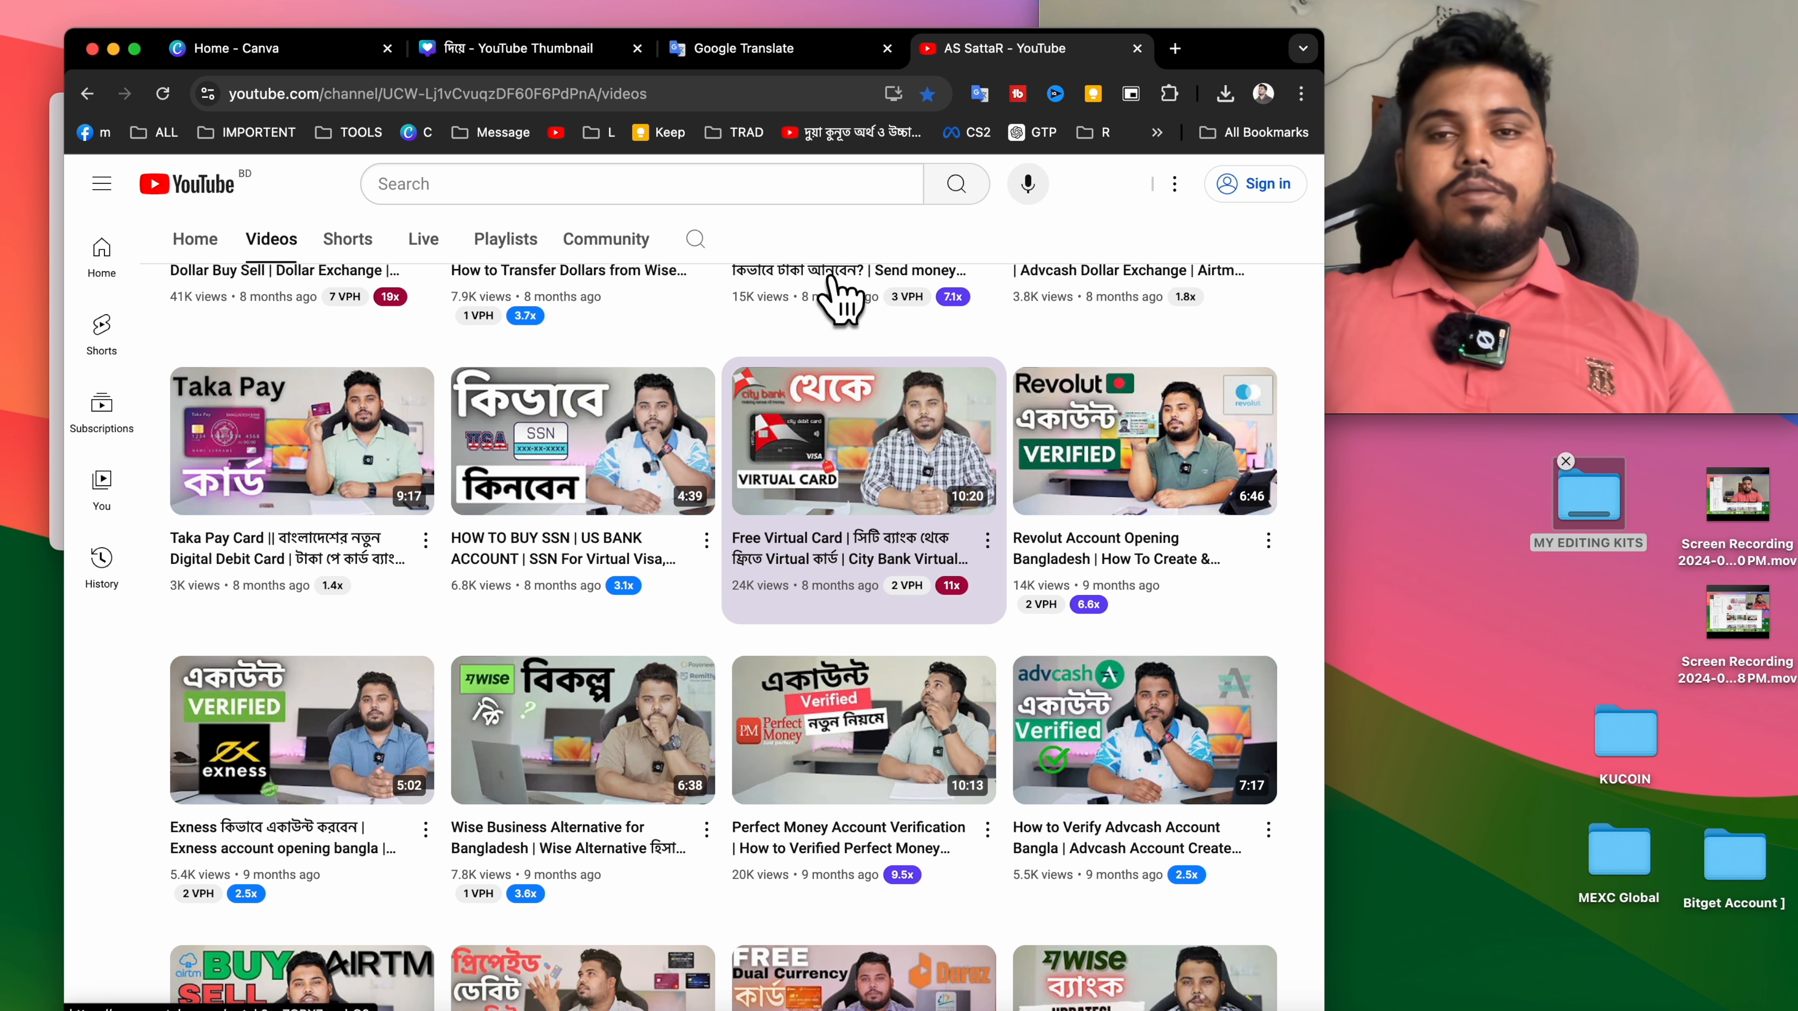
{"action": "left_click", "coordinate": [563, 44]}
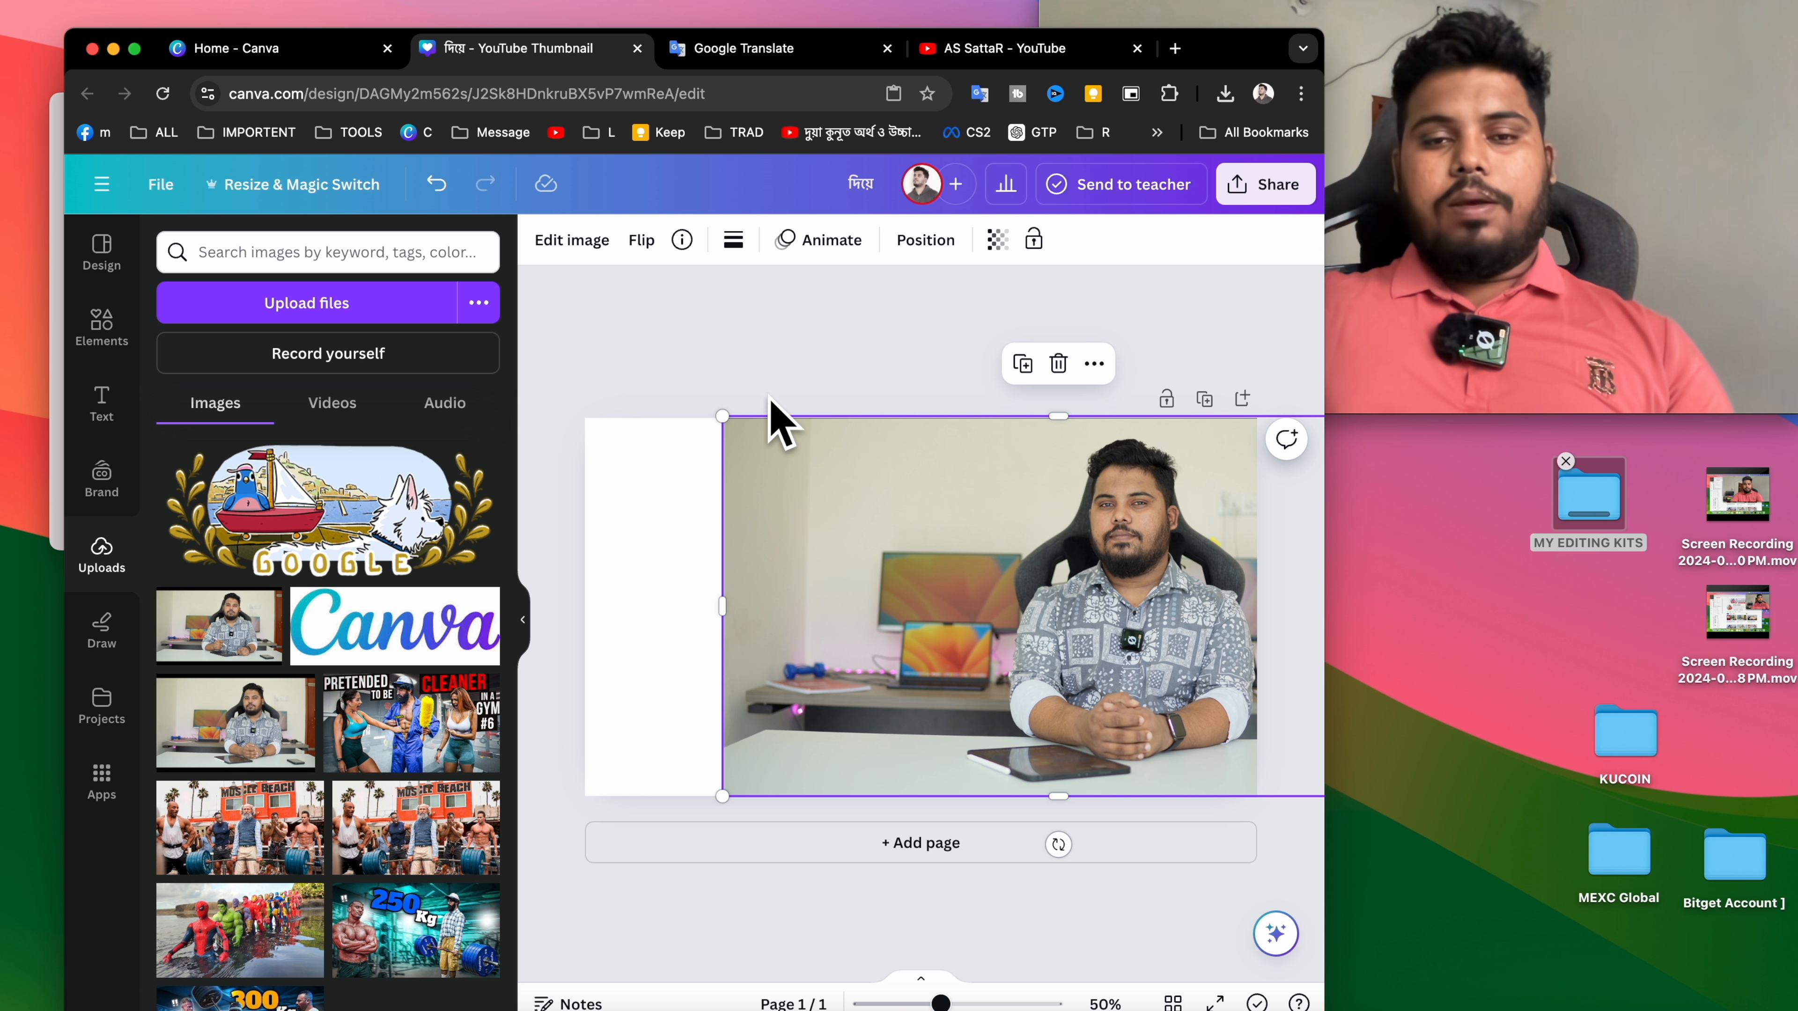
Generate Magic Expand versions of the photo at the Whole Page size to fill the blank strip beside it.
{"action": "left_click", "coordinate": [766, 362]}
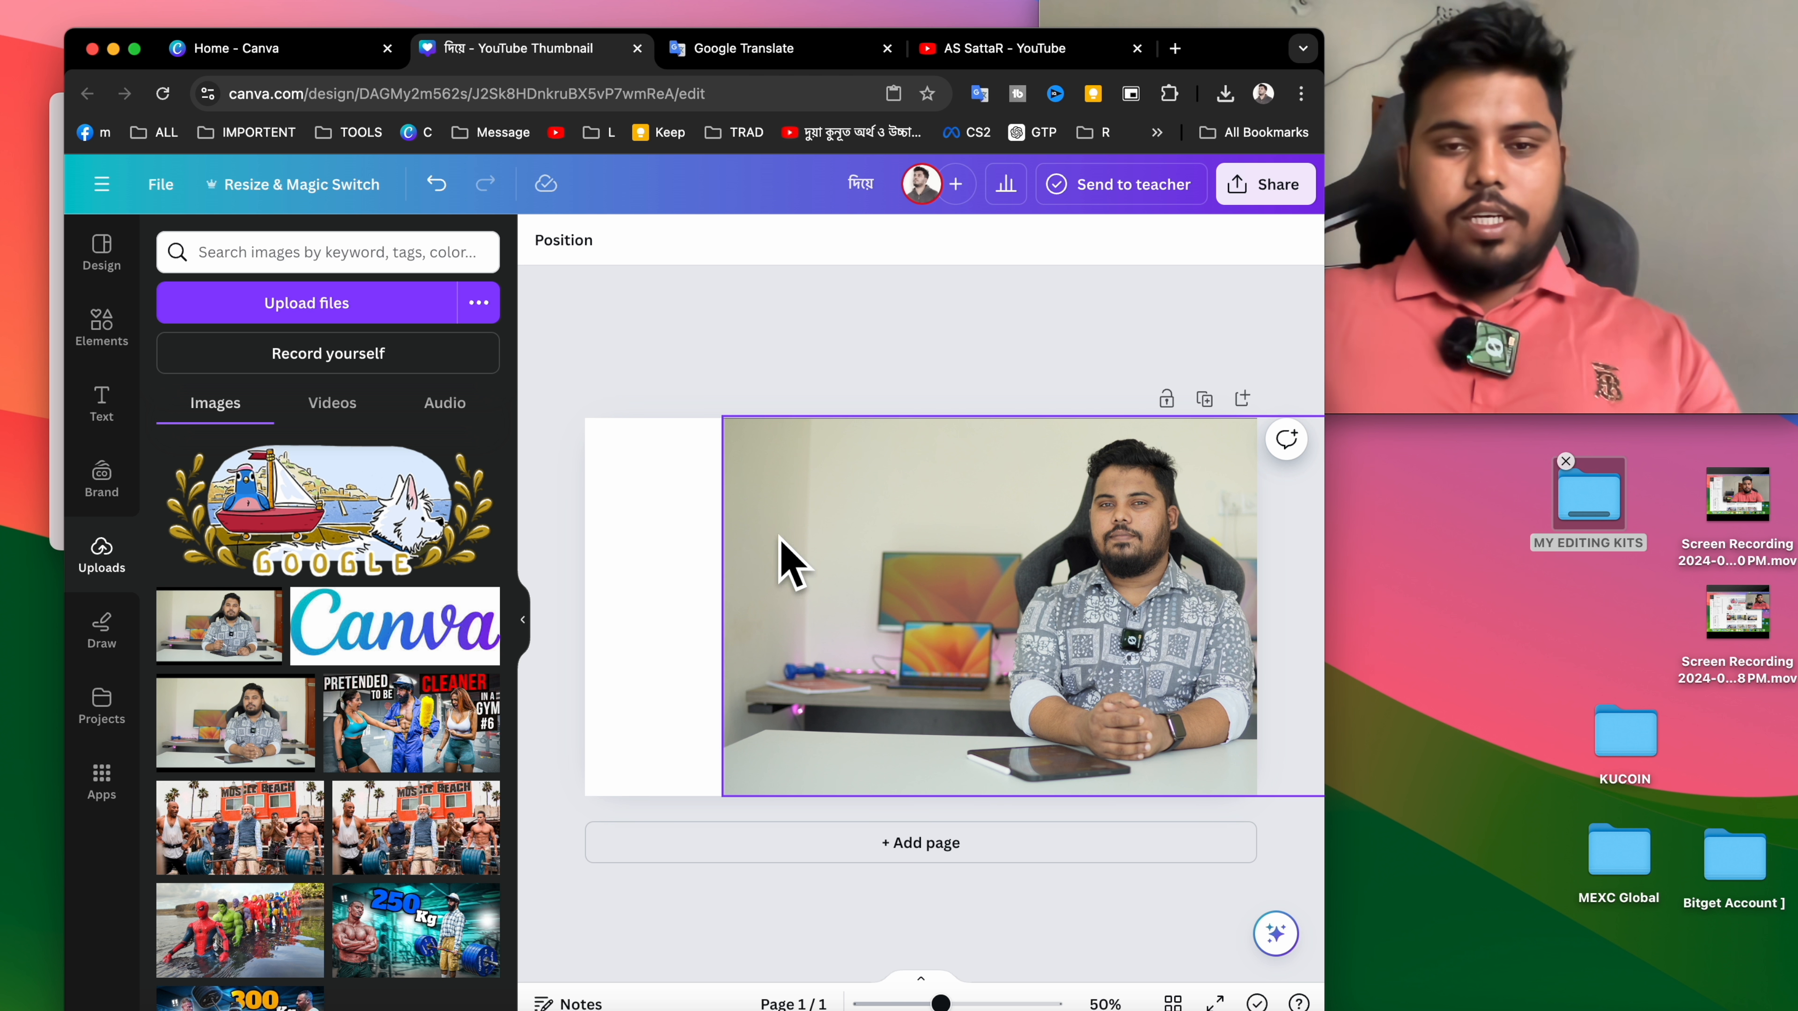
{"action": "left_click", "coordinate": [844, 544]}
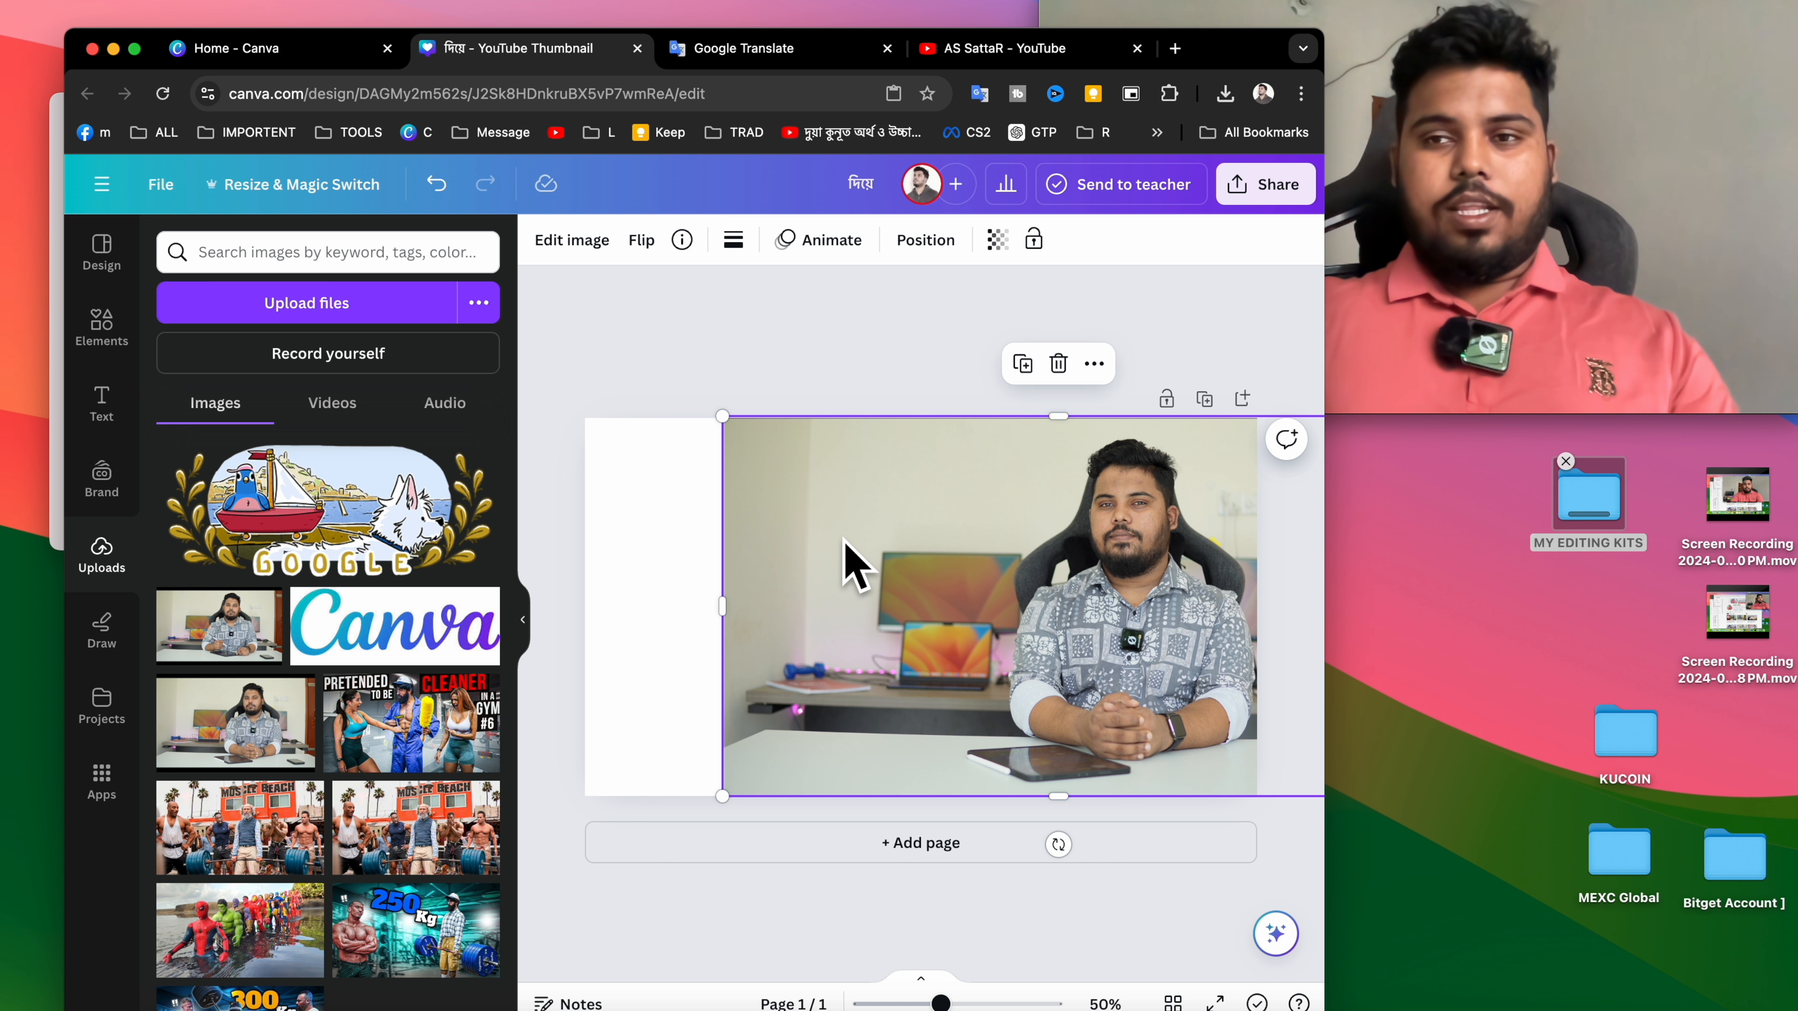
{"action": "left_click", "coordinate": [571, 240]}
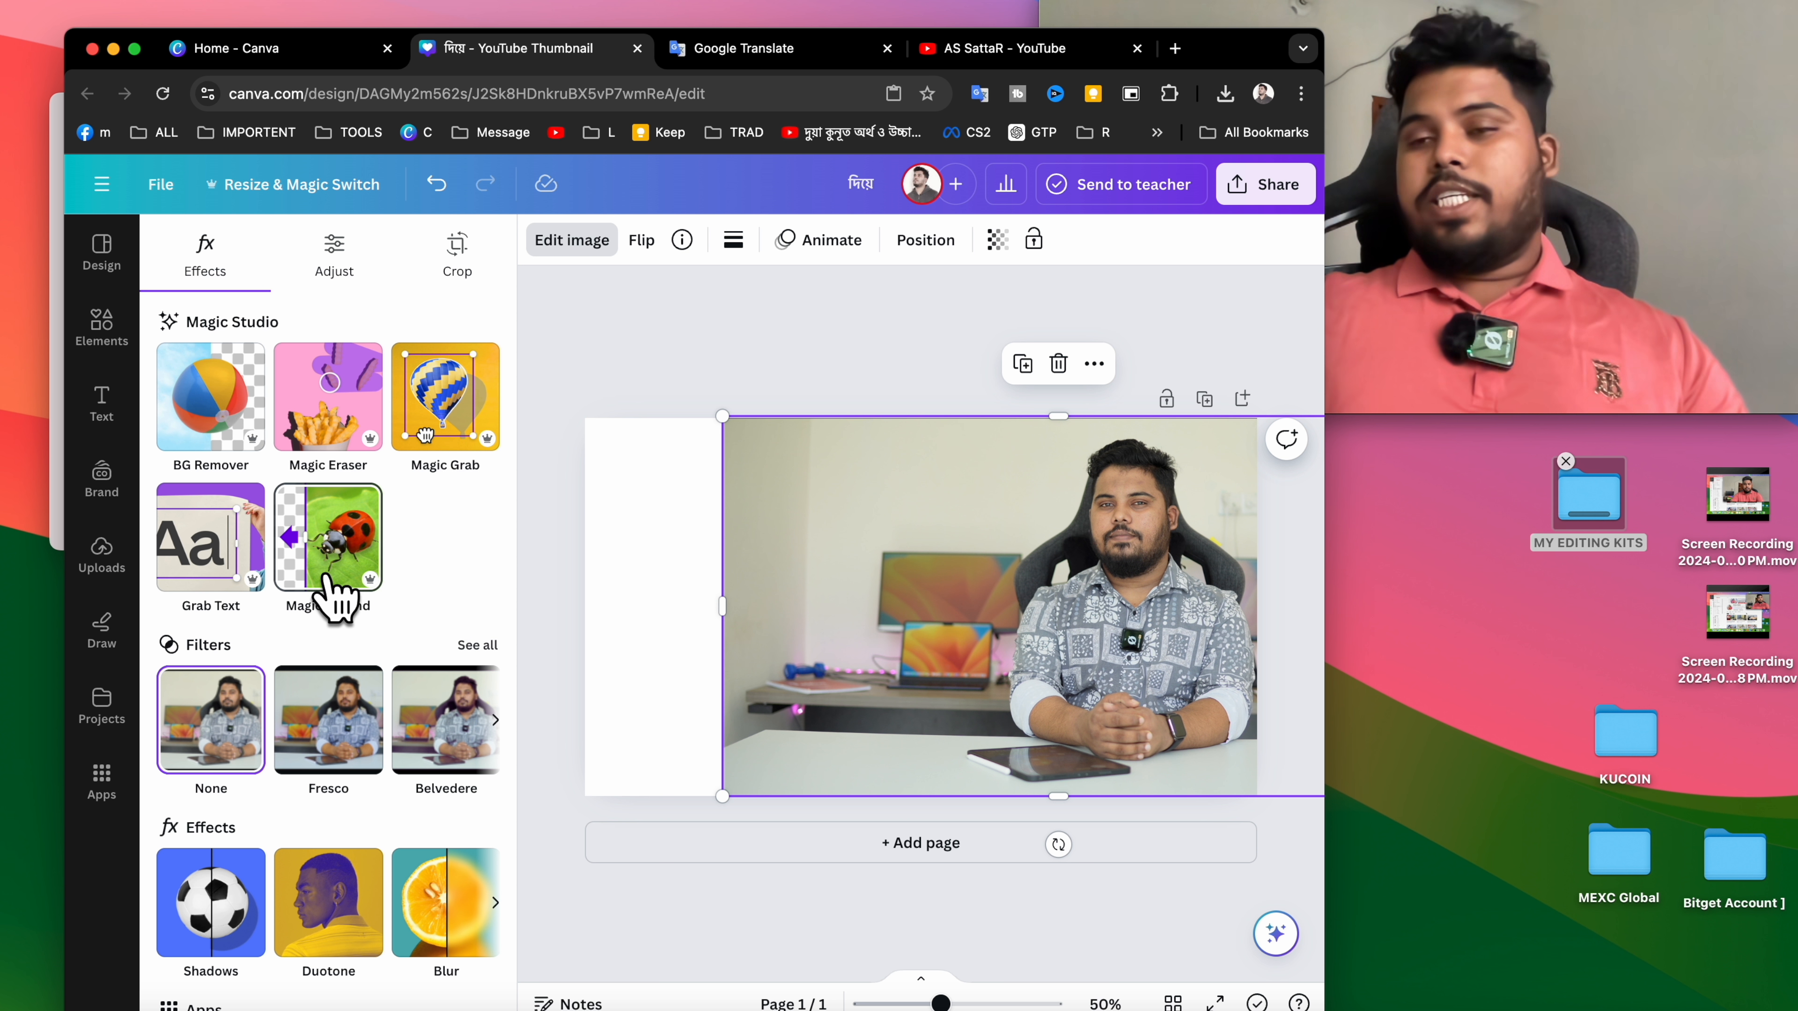
{"action": "left_click", "coordinate": [338, 552]}
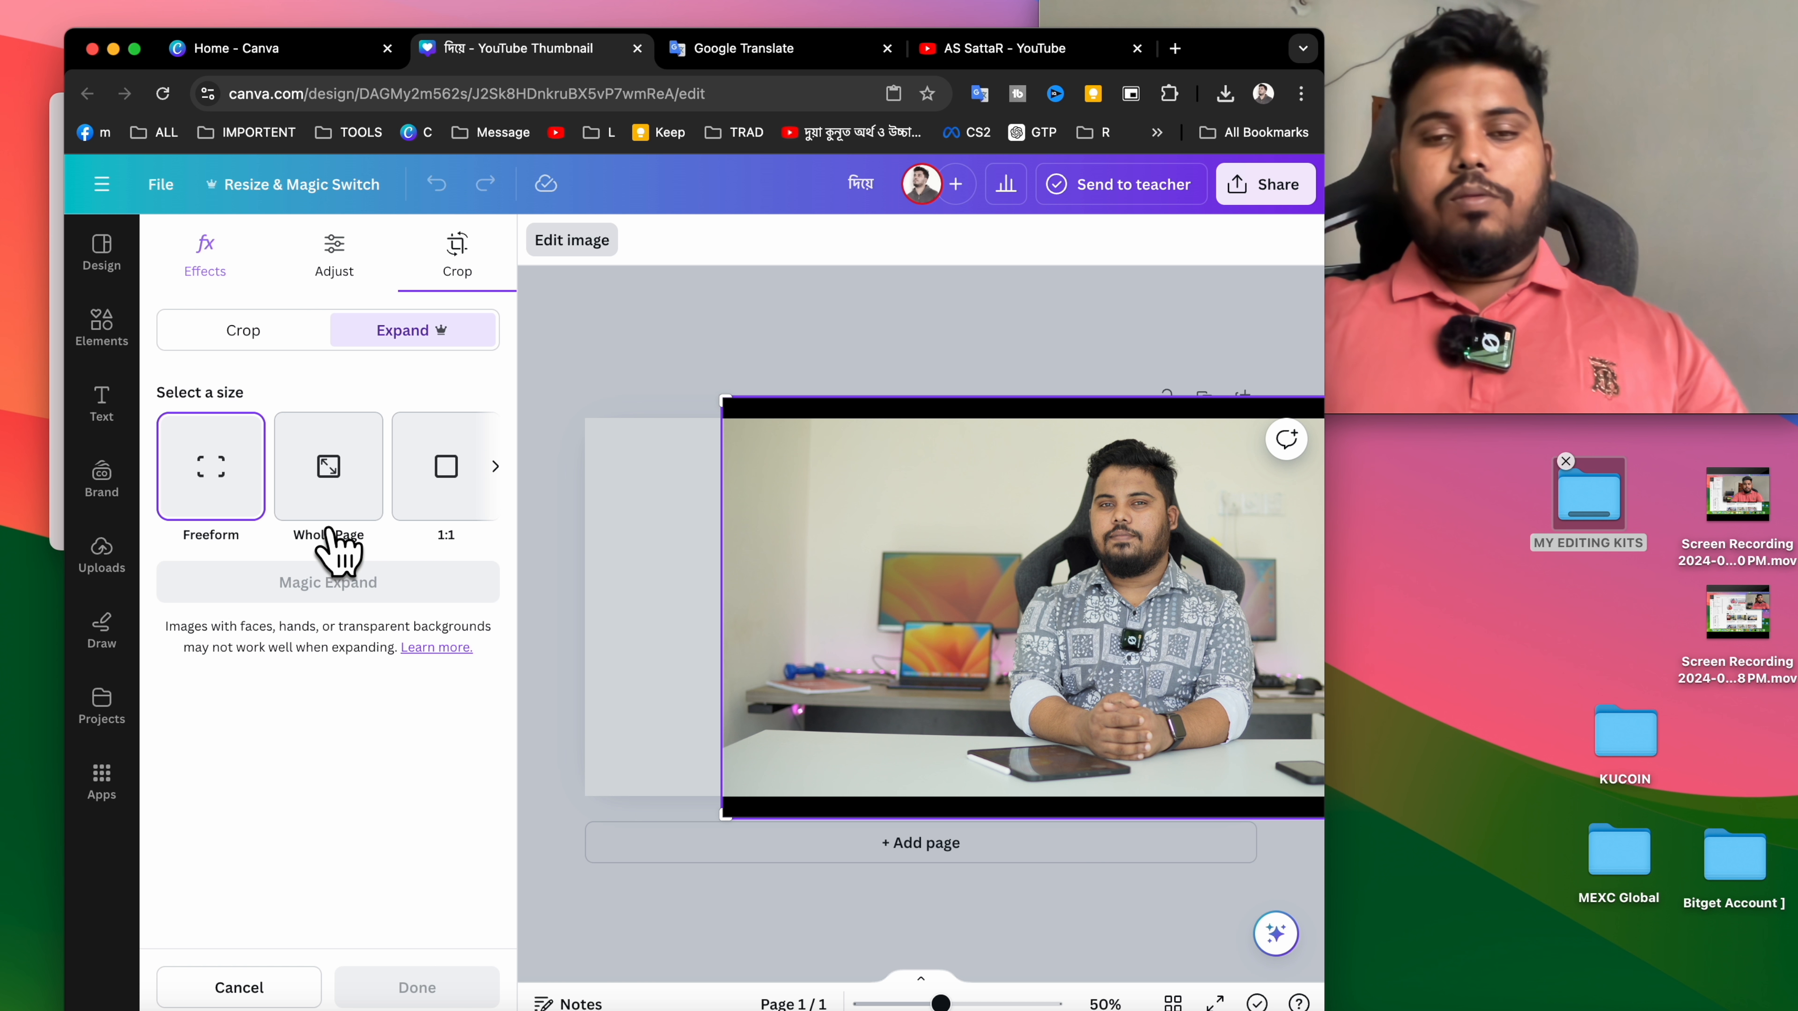
{"action": "left_click", "coordinate": [362, 492]}
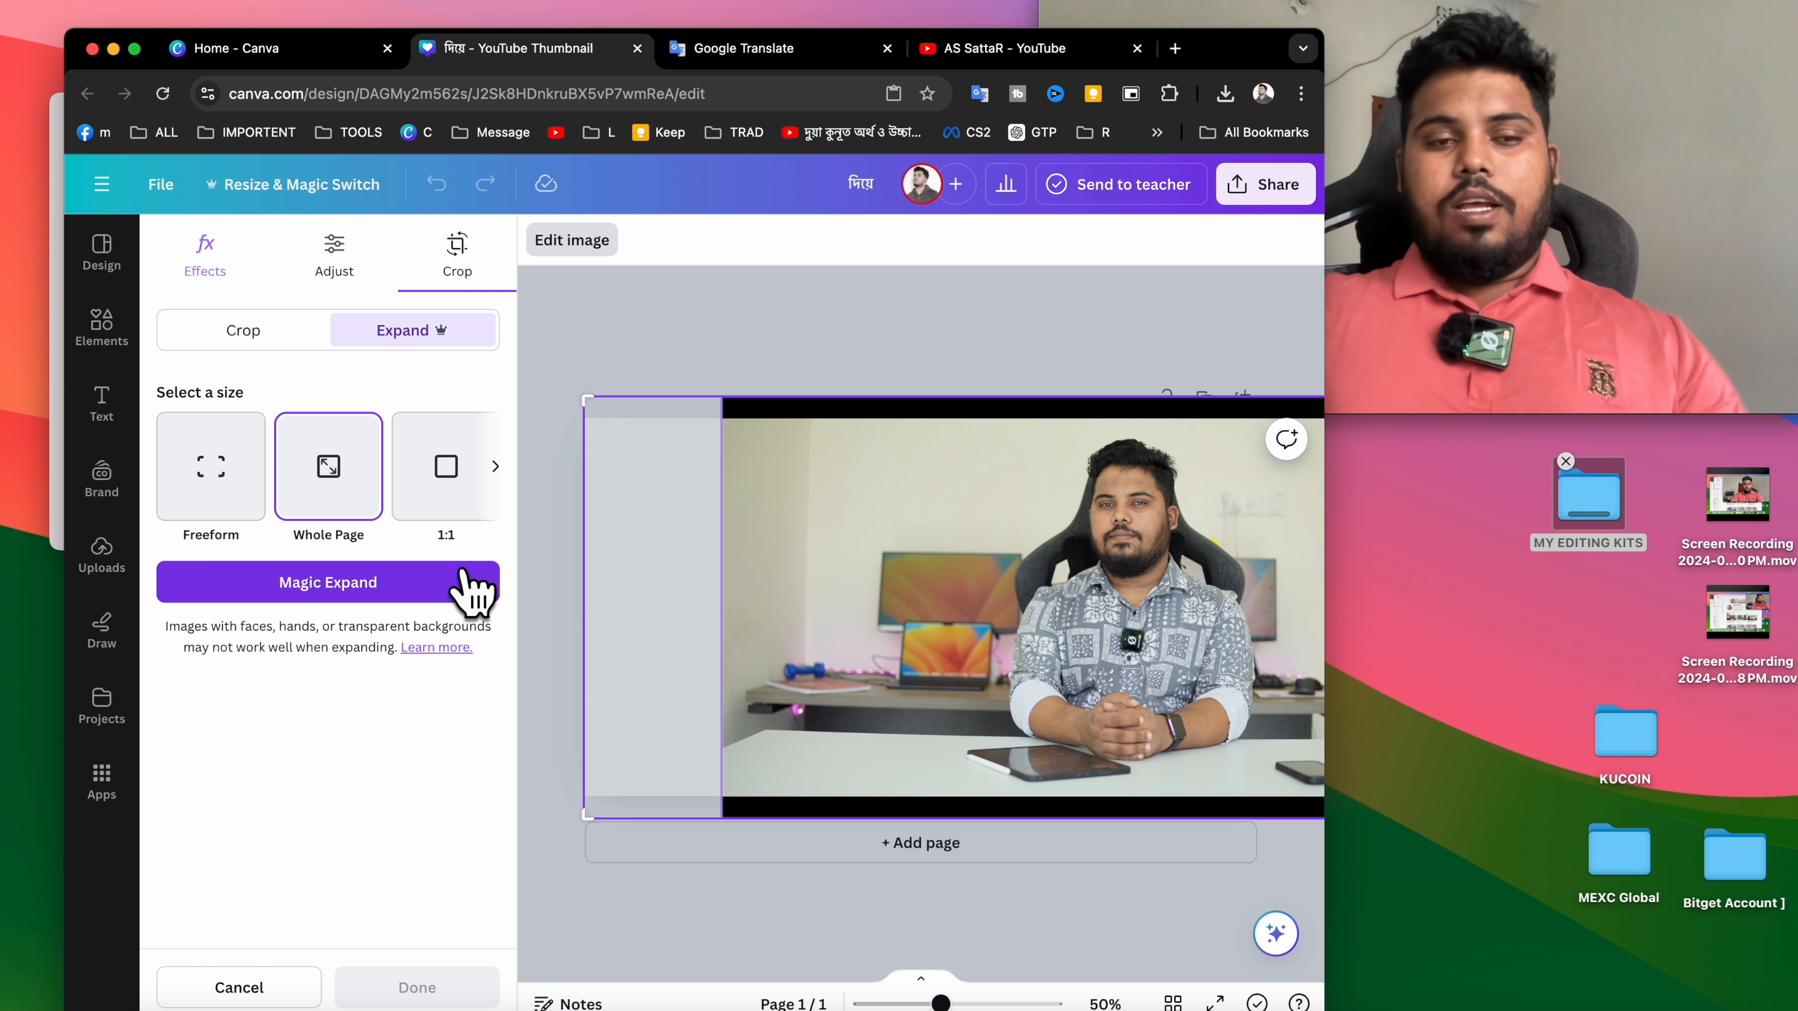
{"action": "left_click", "coordinate": [446, 582]}
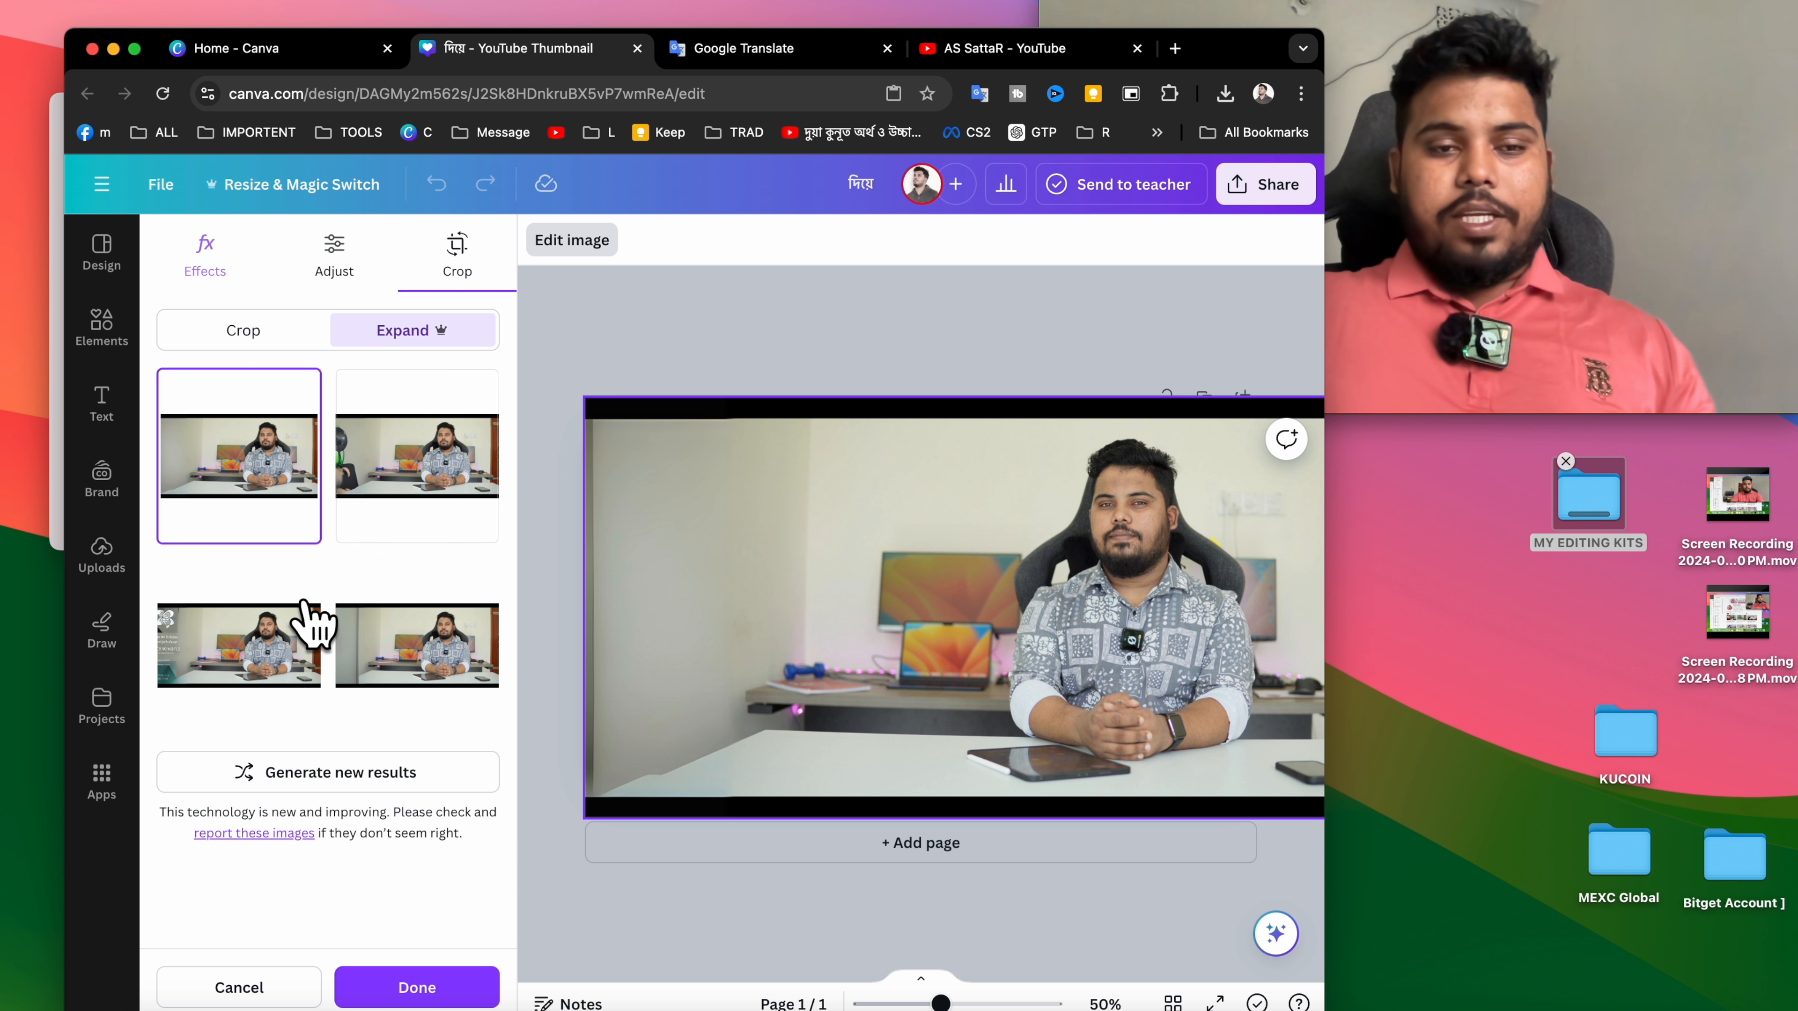
Compare the four expanded versions of the photo and apply the first one.
{"action": "left_click", "coordinate": [425, 641]}
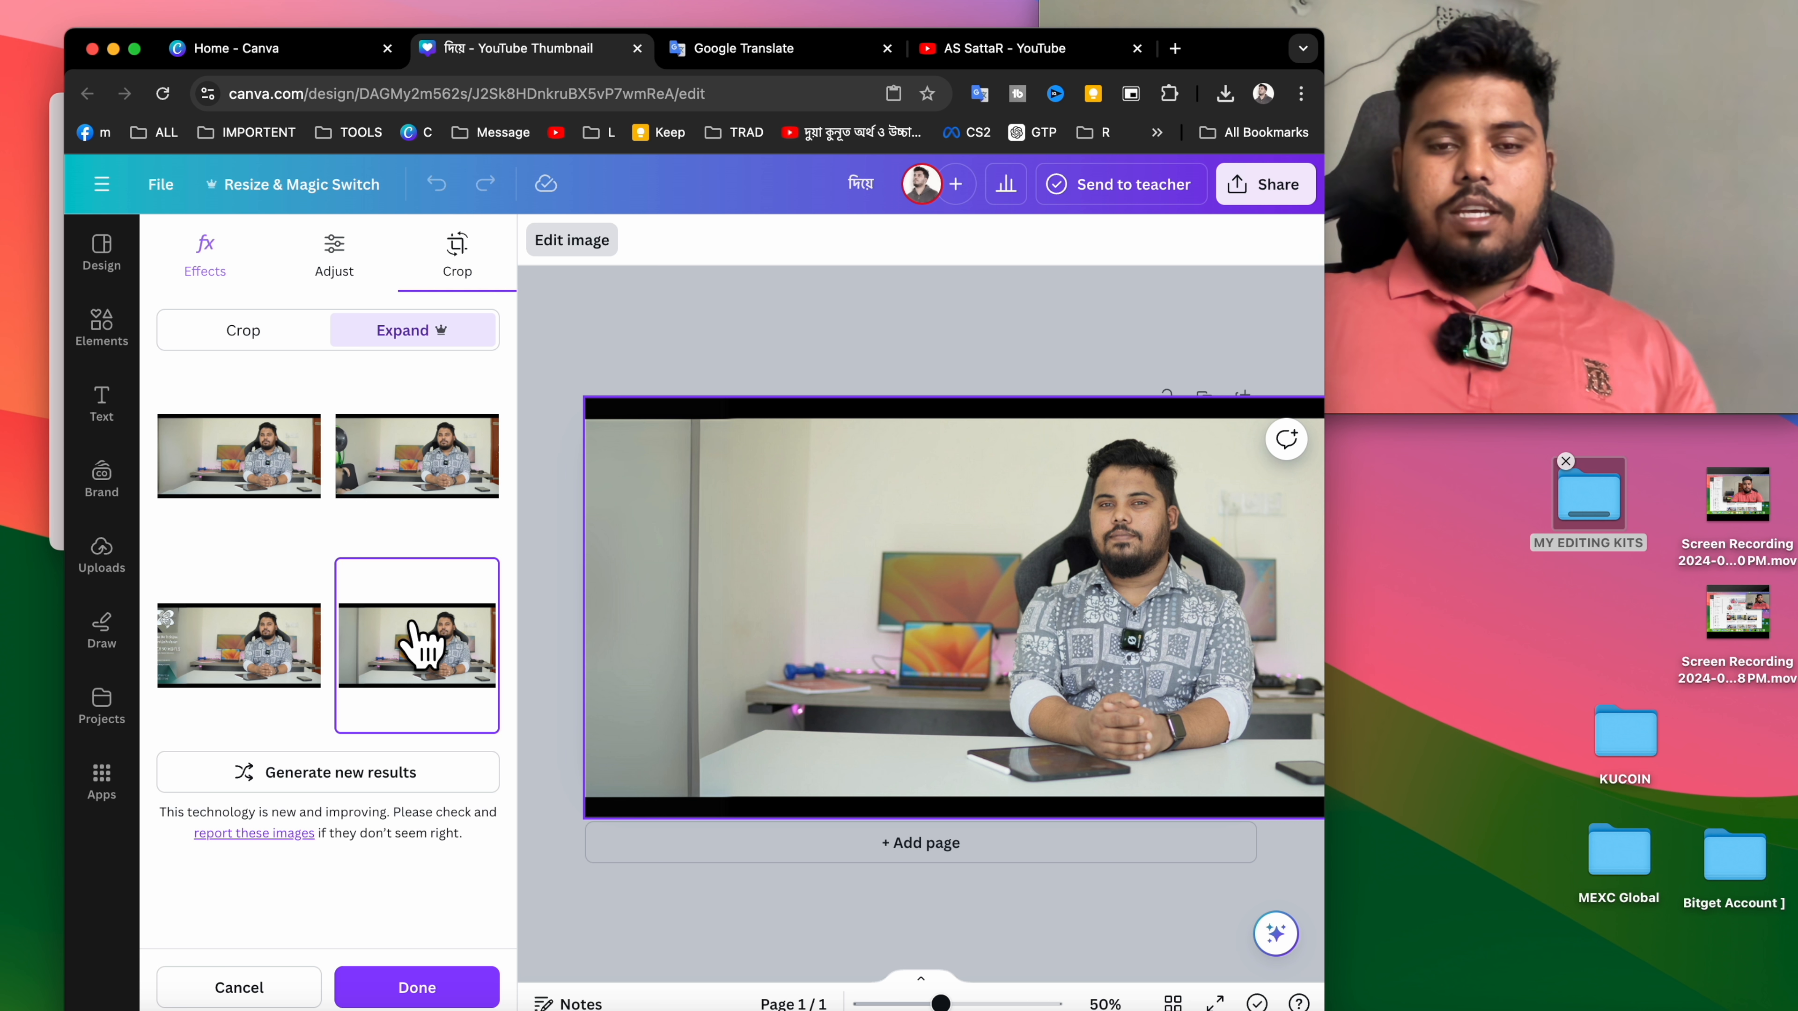
{"action": "left_click", "coordinate": [291, 651]}
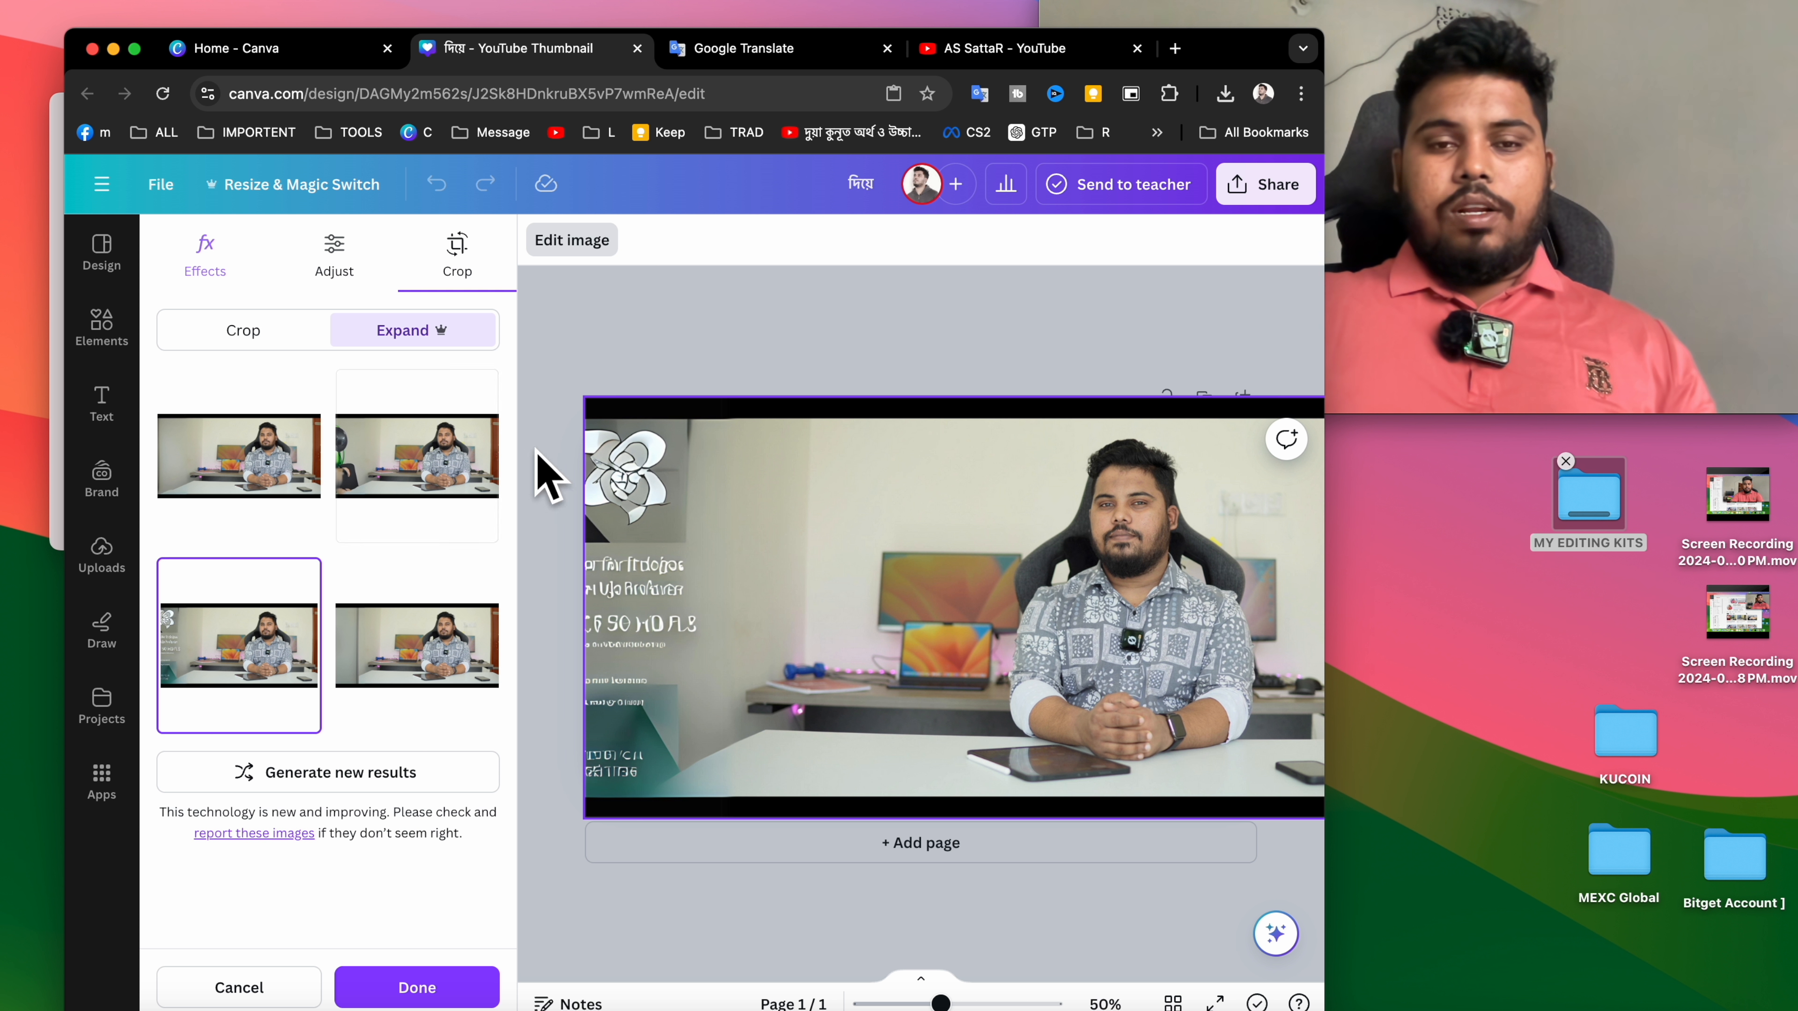
{"action": "left_click", "coordinate": [225, 467]}
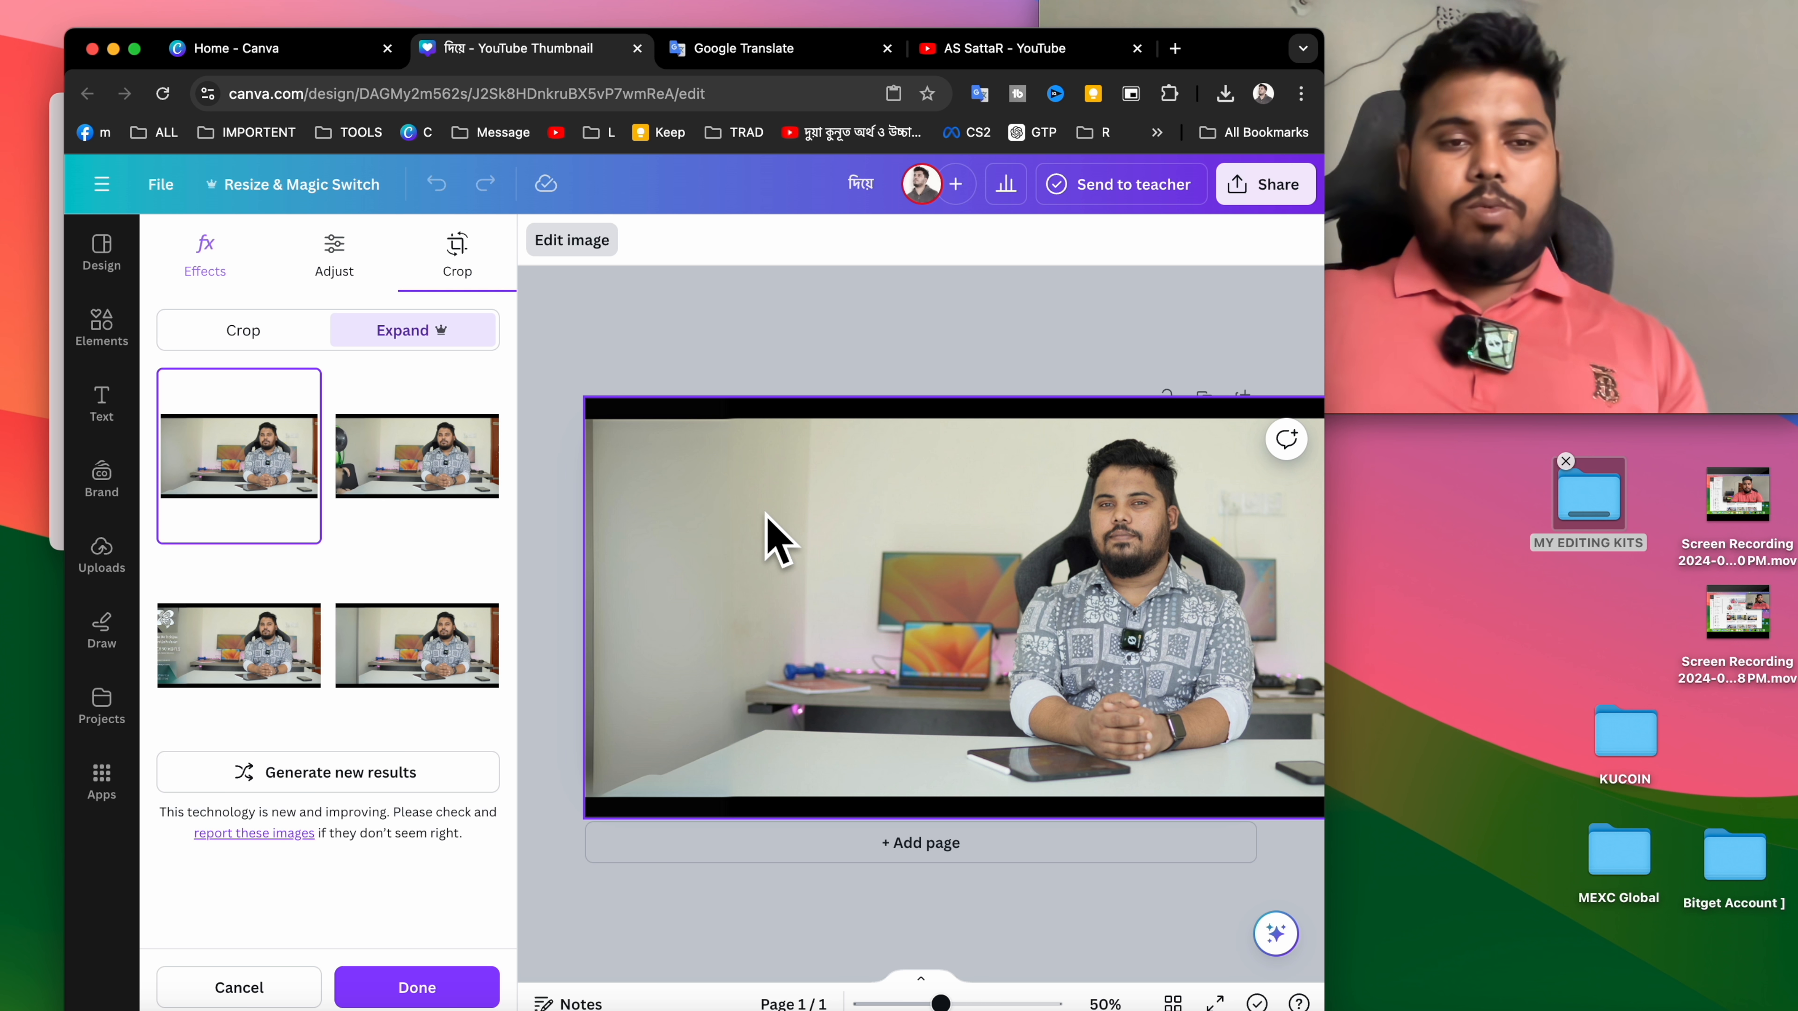
{"action": "left_click", "coordinate": [477, 473]}
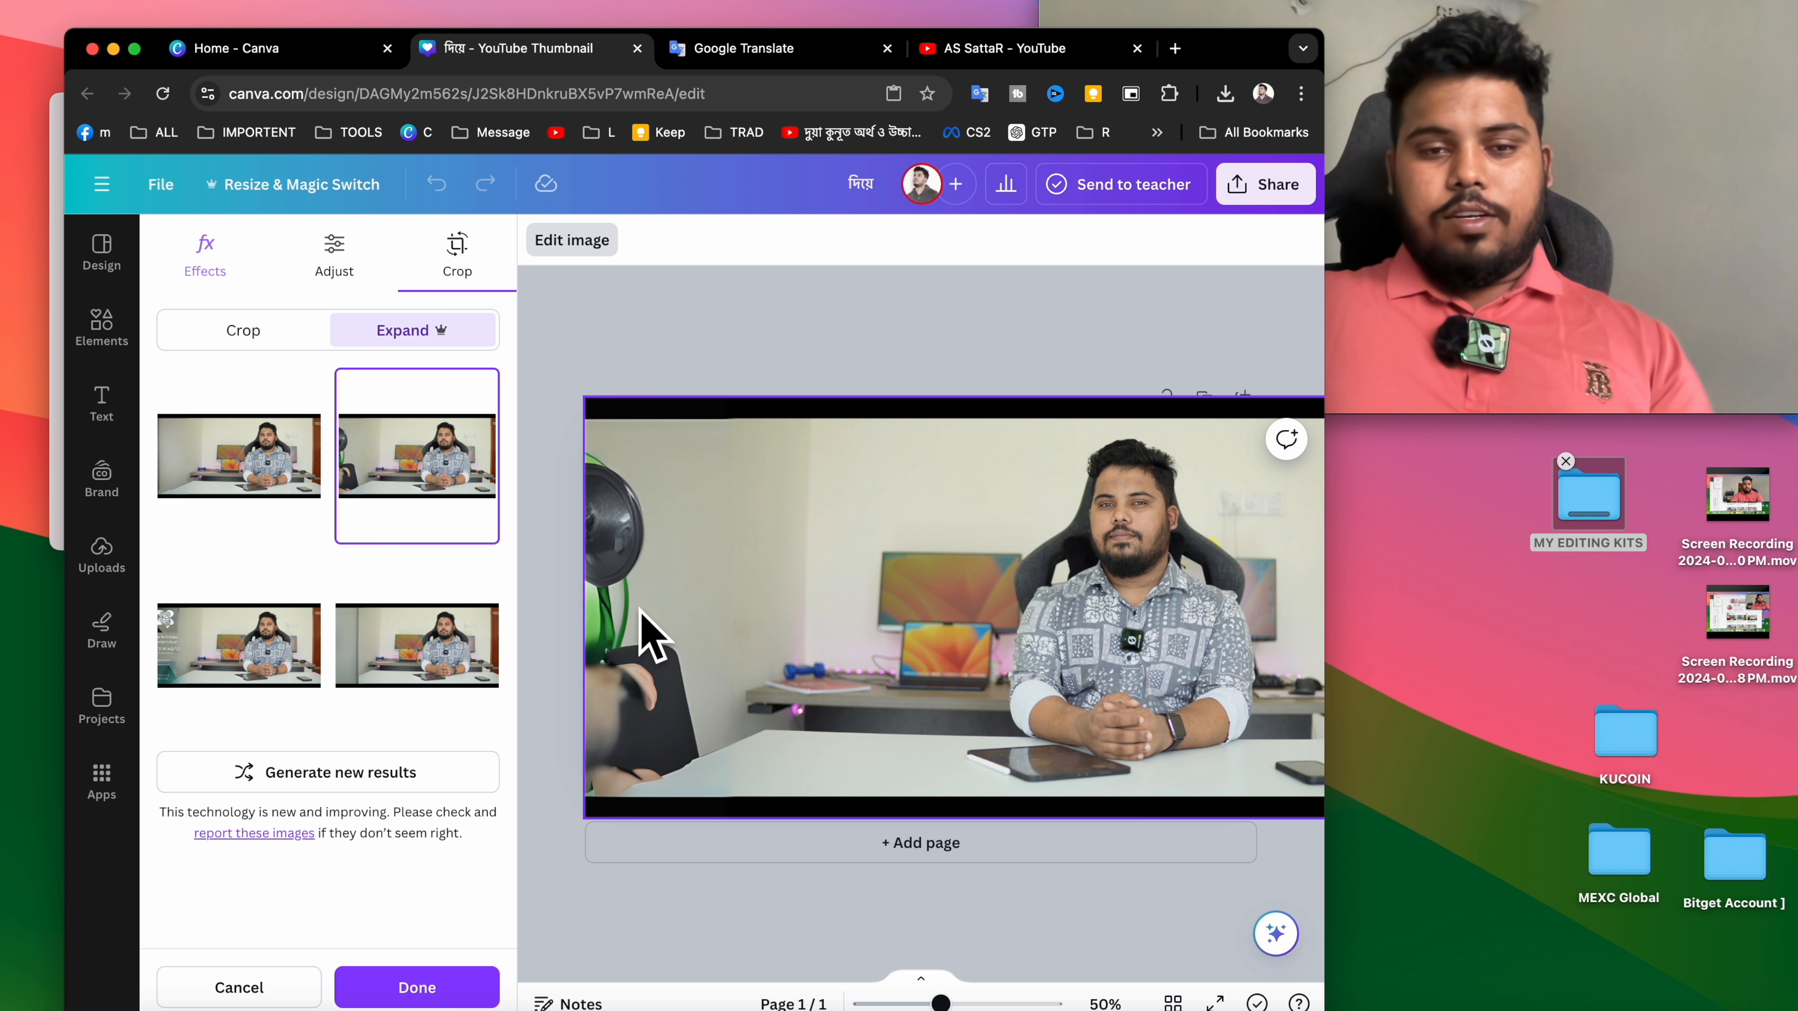
{"action": "left_click", "coordinate": [239, 457]}
{"action": "left_click", "coordinate": [416, 987]}
Nudge the expanded photo slightly left on the page.
{"action": "left_click", "coordinate": [784, 295]}
{"action": "left_click", "coordinate": [769, 549]}
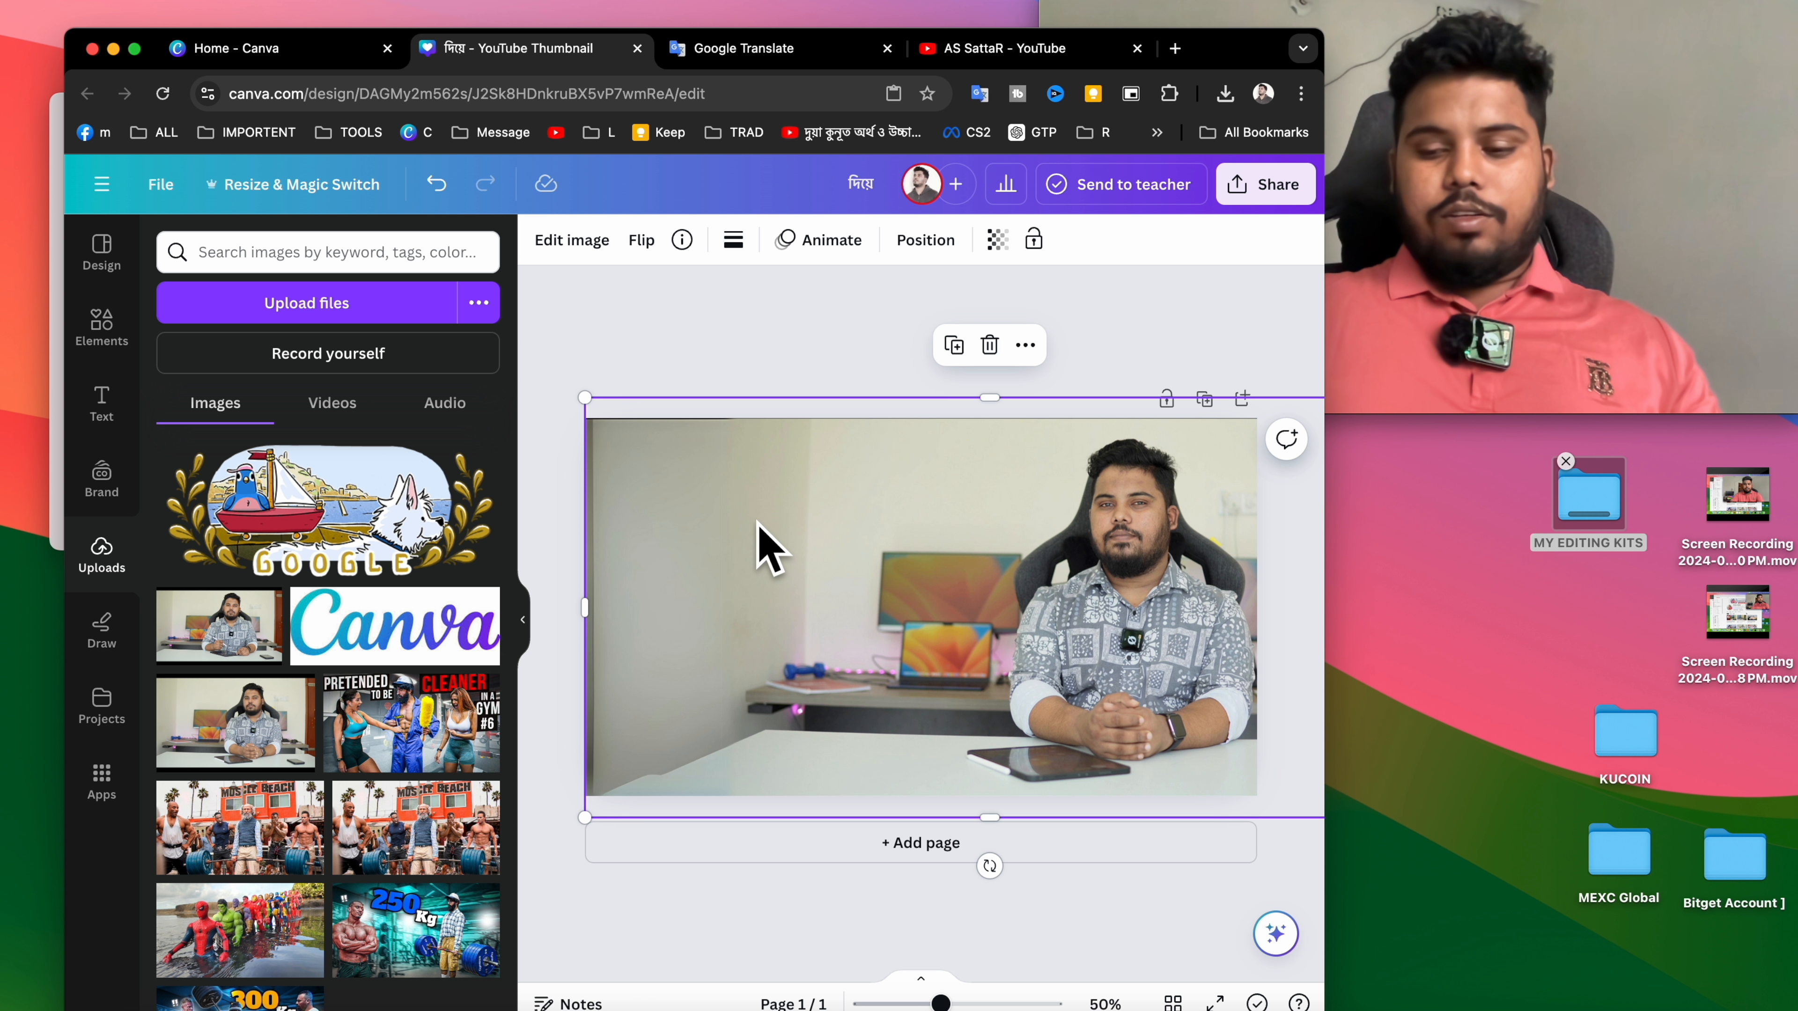
{"action": "key", "text": "Left"}
{"action": "key", "text": "Left"}
{"action": "key", "text": "Left"}
{"action": "key", "text": "Left"}
{"action": "key", "text": "Left"}
{"action": "key", "text": "Left"}
{"action": "key", "text": "Left"}
{"action": "key", "text": "Left"}
{"action": "key", "text": "Left"}
{"action": "key", "text": "Left"}
{"action": "key", "text": "Left"}
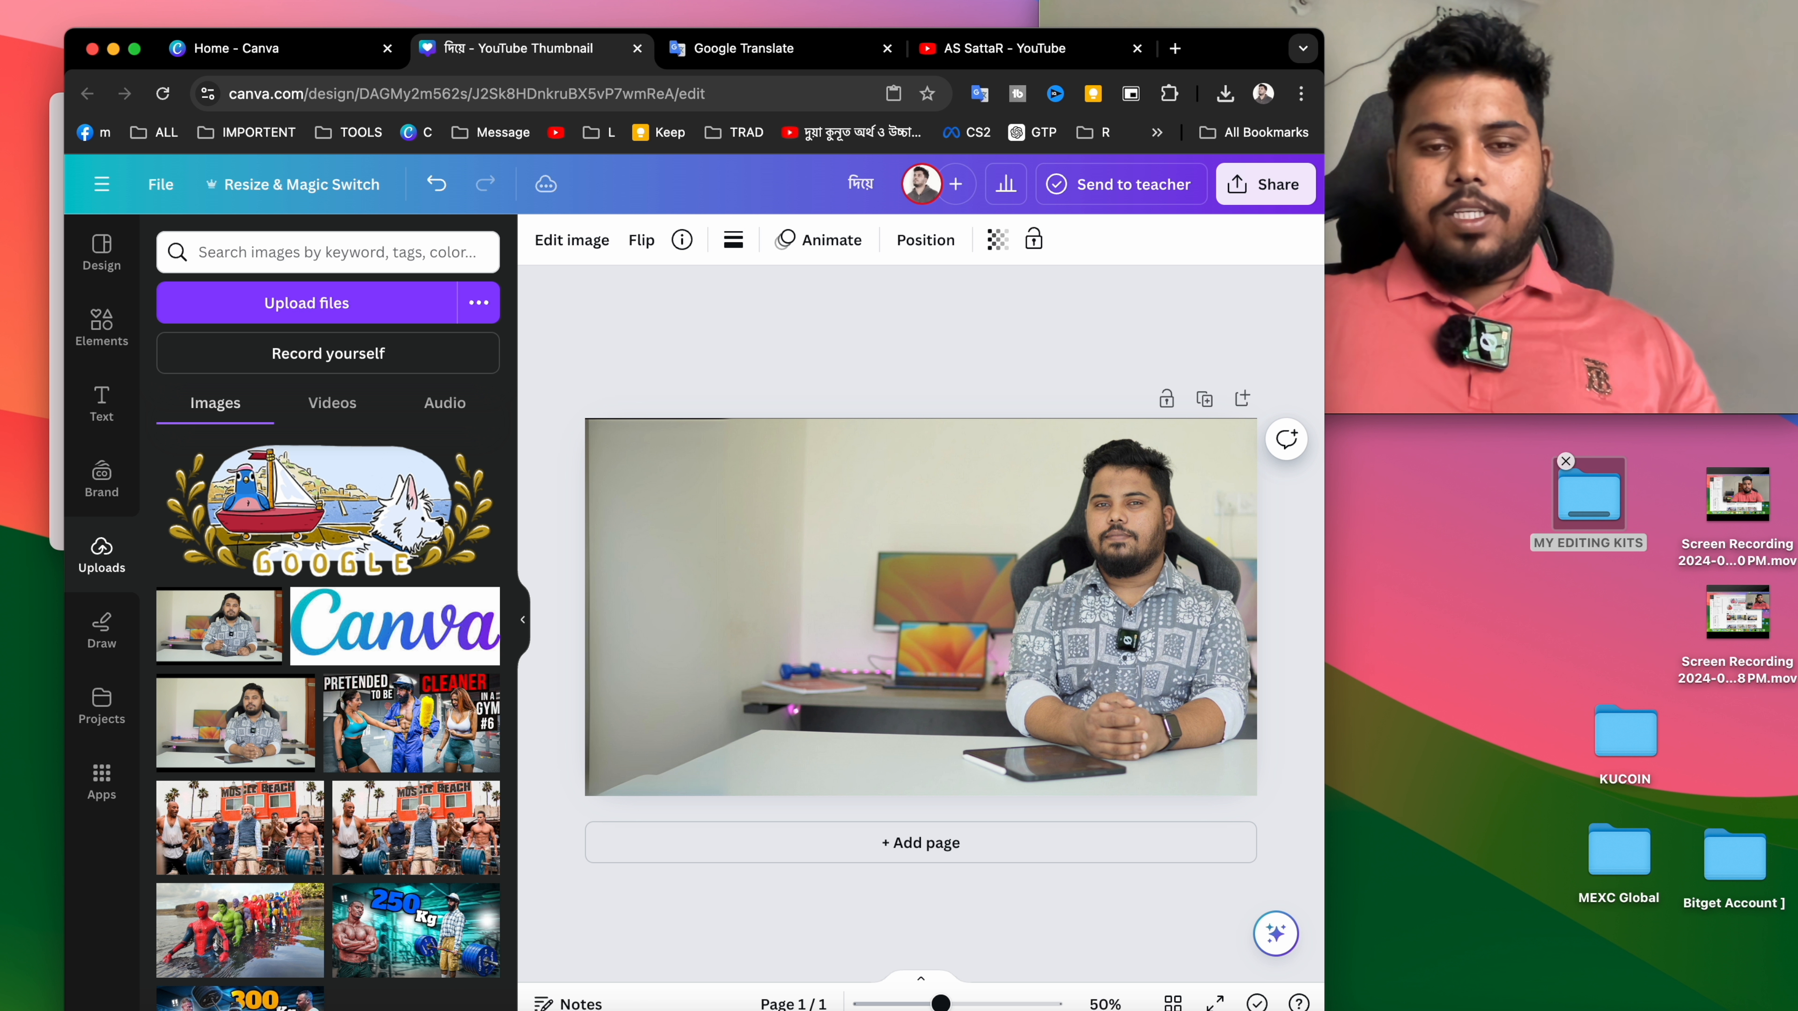
{"action": "key", "text": "Left"}
{"action": "key", "text": "Left"}
{"action": "key", "text": "Left"}
{"action": "key", "text": "Left"}
{"action": "key", "text": "Left"}
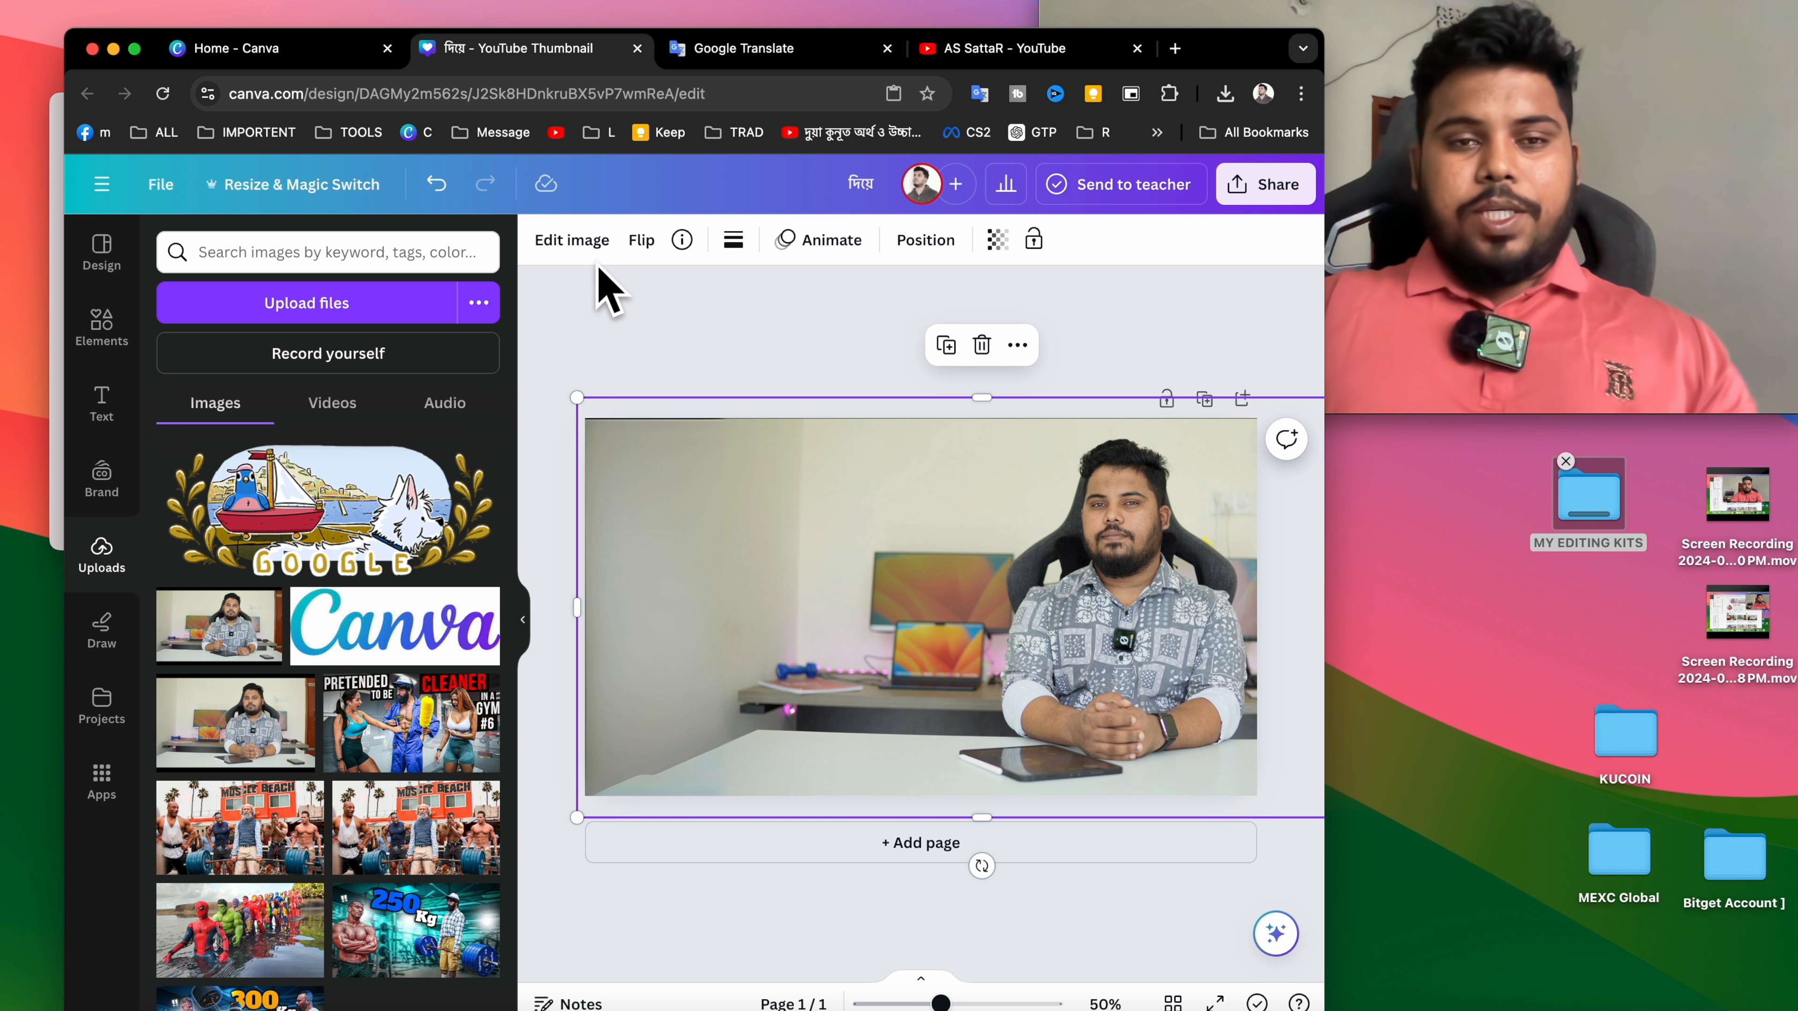
Apply the second filter of the Vintage group to the background photo.
{"action": "left_click", "coordinate": [572, 240]}
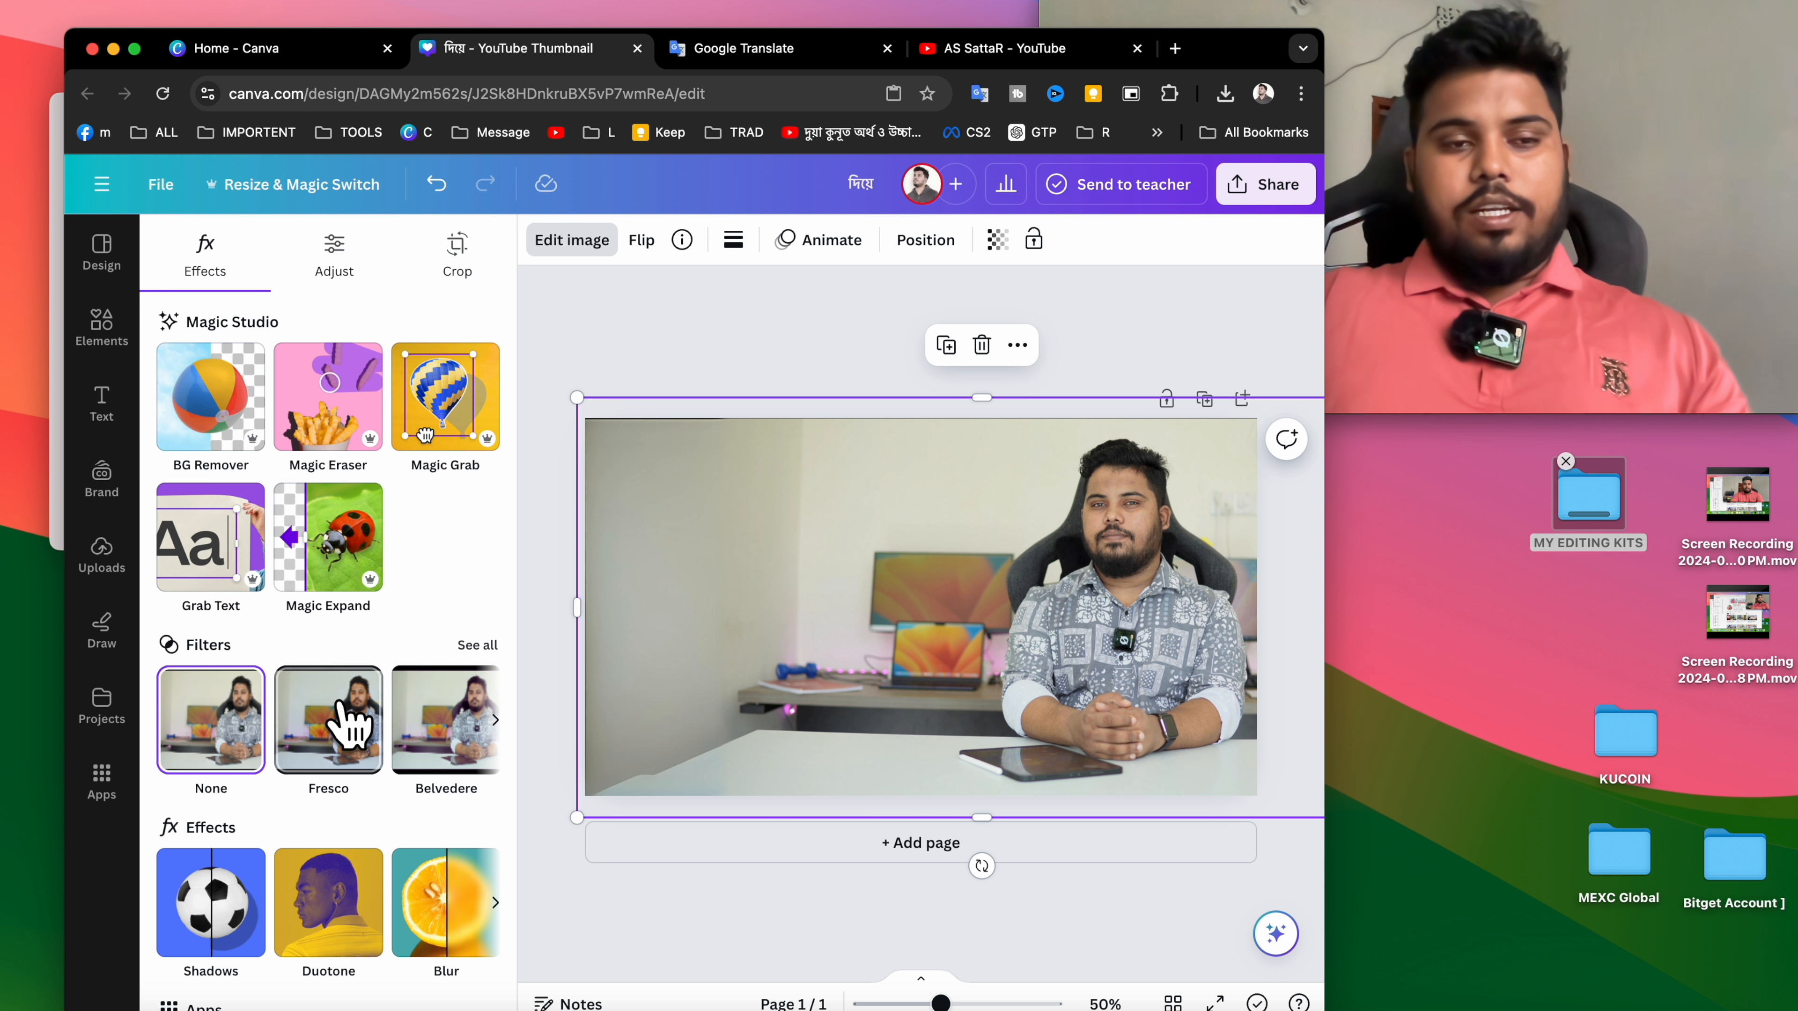
{"action": "left_click", "coordinate": [470, 641]}
{"action": "scroll", "coordinate": [237, 757], "scroll_direction": "down", "scroll_amount": 4}
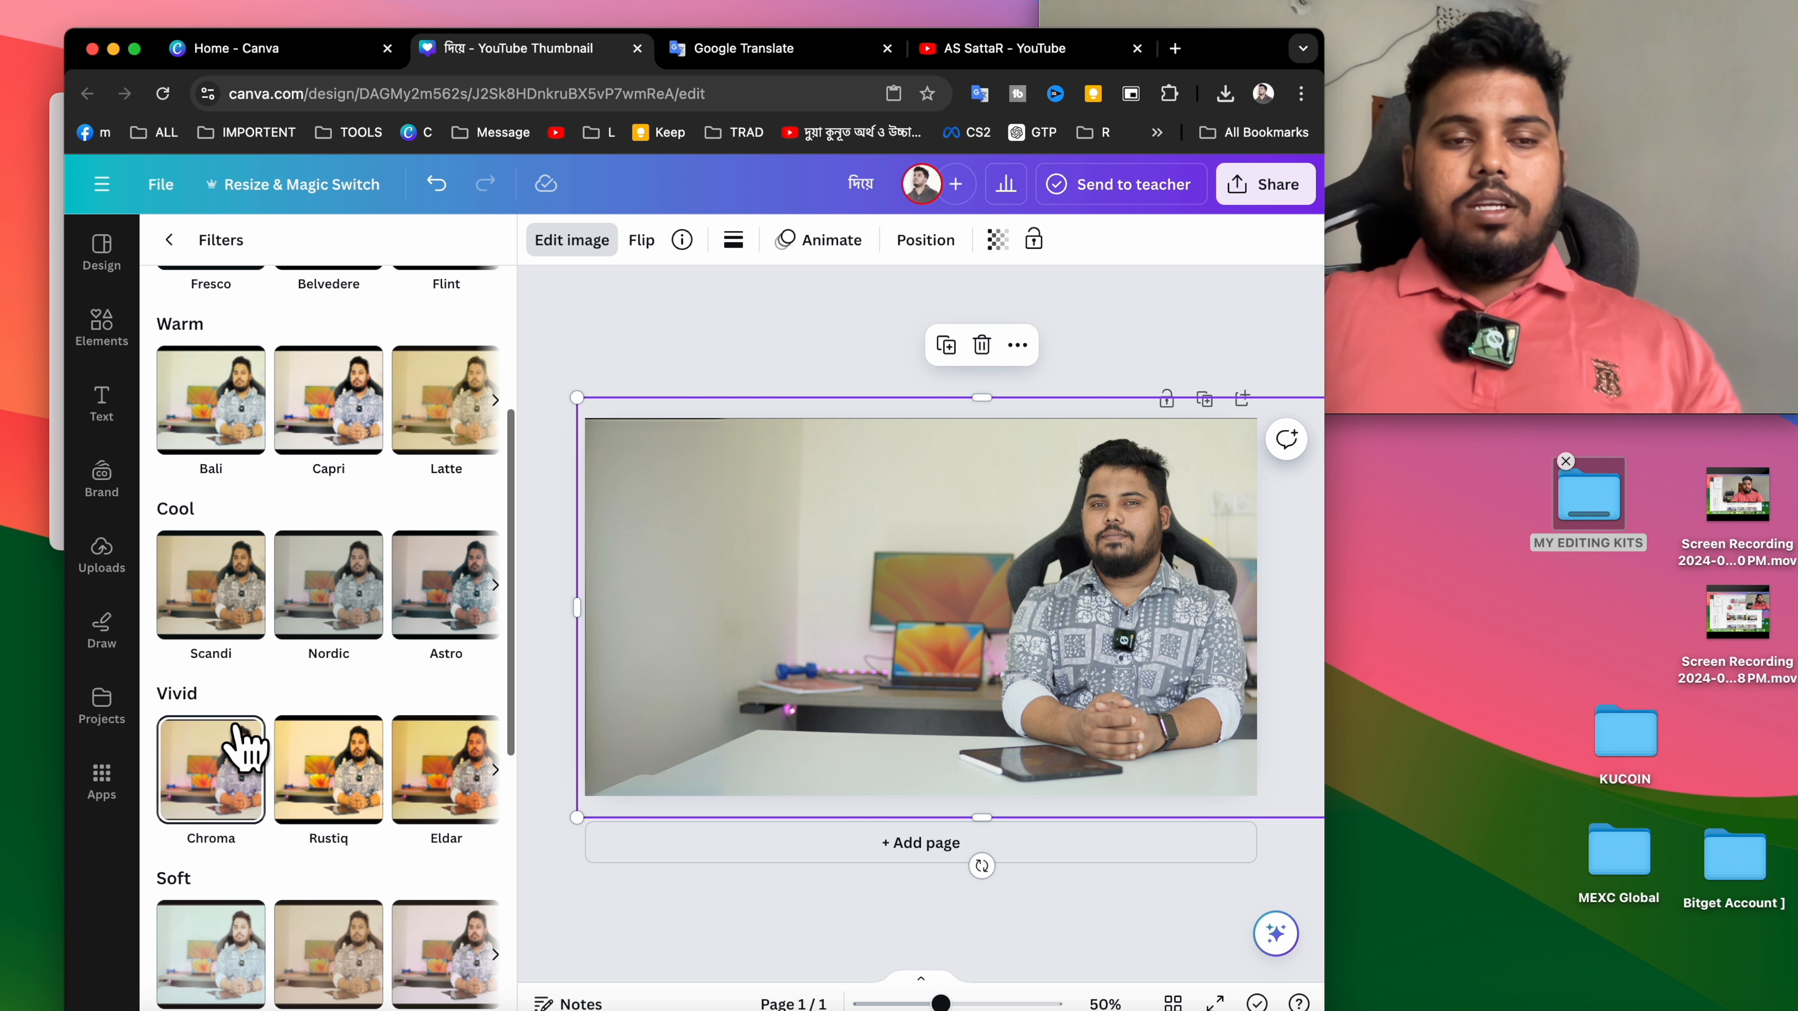
{"action": "scroll", "coordinate": [305, 637], "scroll_direction": "down", "scroll_amount": 3}
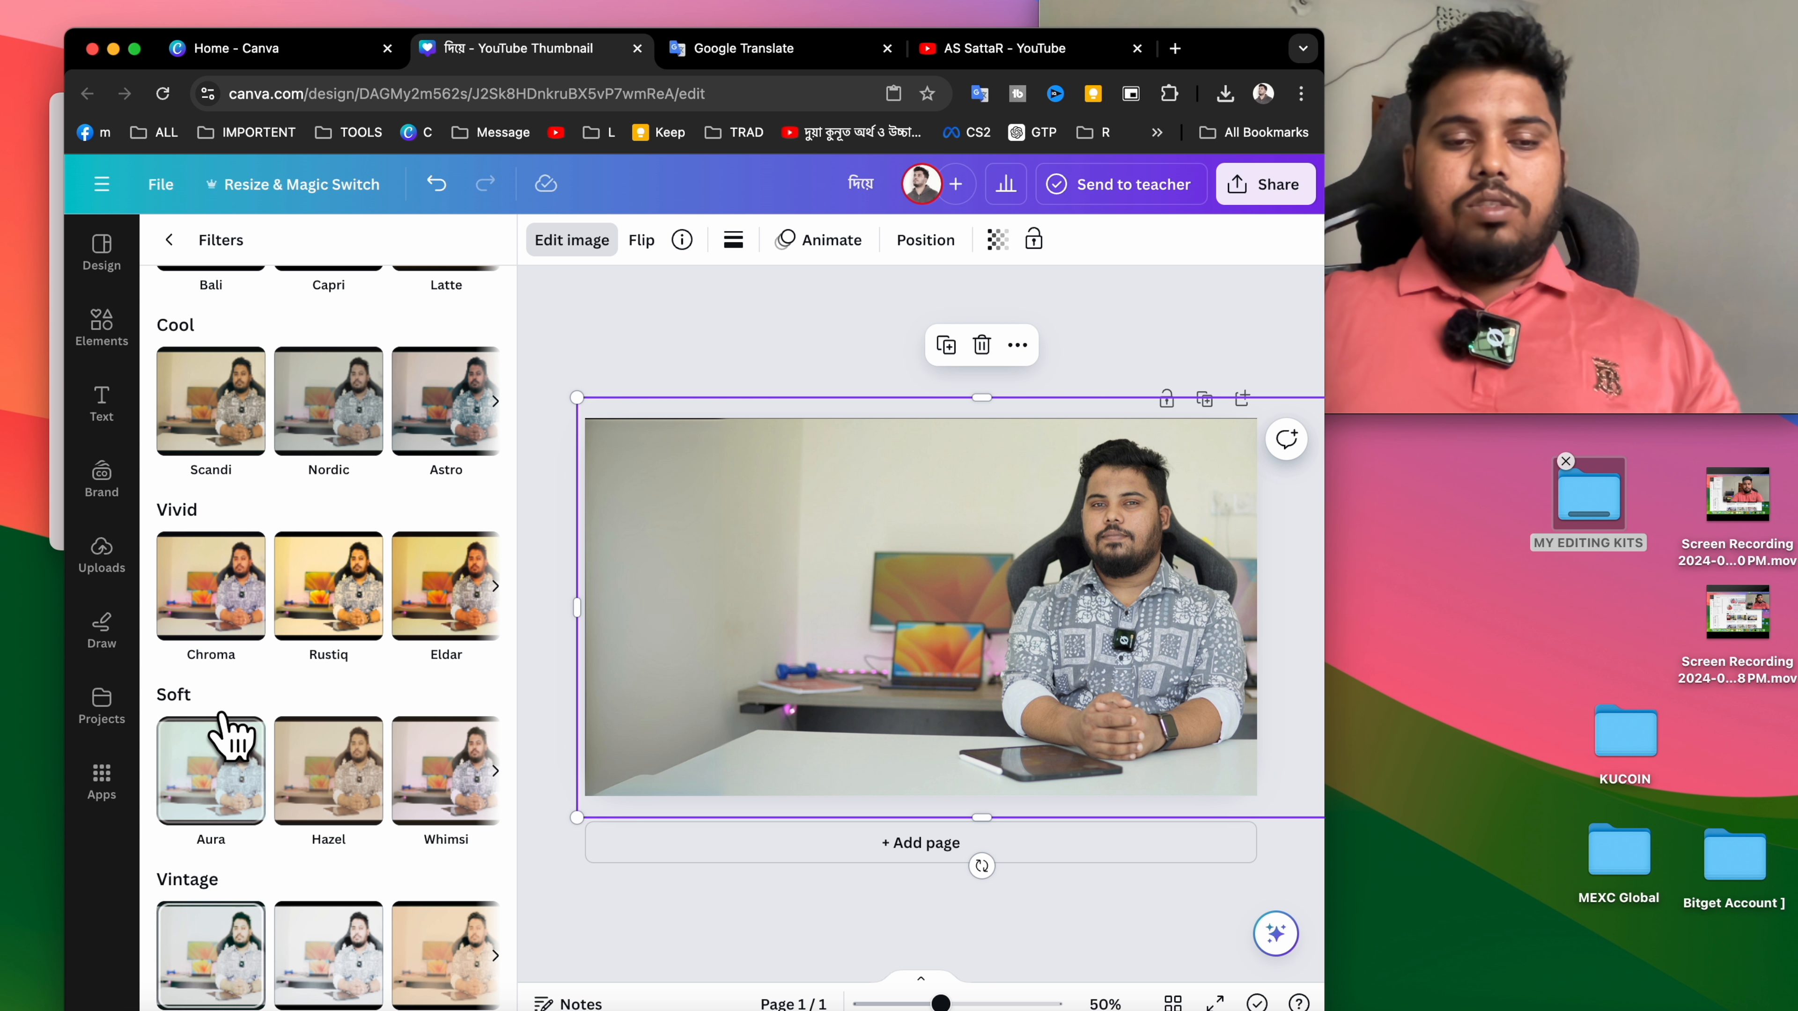
{"action": "left_click", "coordinate": [333, 941]}
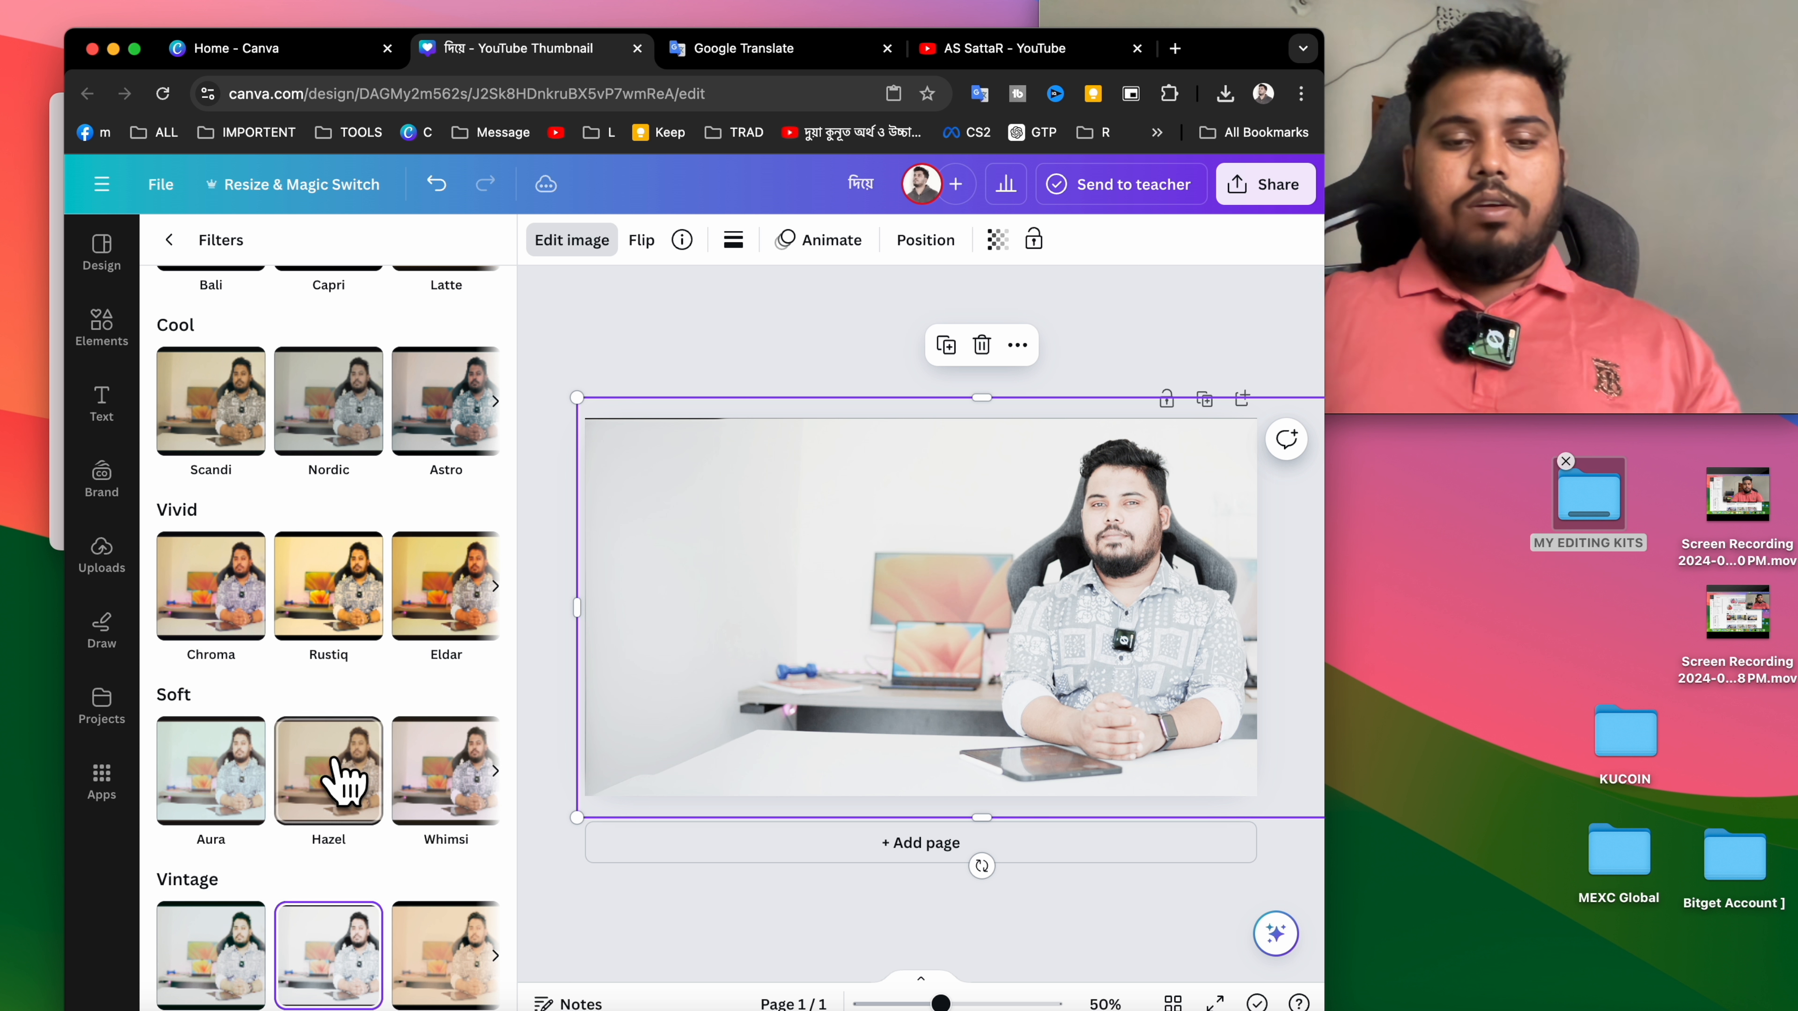
{"action": "scroll", "coordinate": [341, 762], "scroll_direction": "down", "scroll_amount": 3}
Search Google Images for "redotpay" in a new browser tab and browse the card pictures.
{"action": "left_click", "coordinate": [1175, 48]}
{"action": "type", "text": "redotpay"}
{"action": "key", "text": "Return"}
{"action": "left_click", "coordinate": [212, 275]}
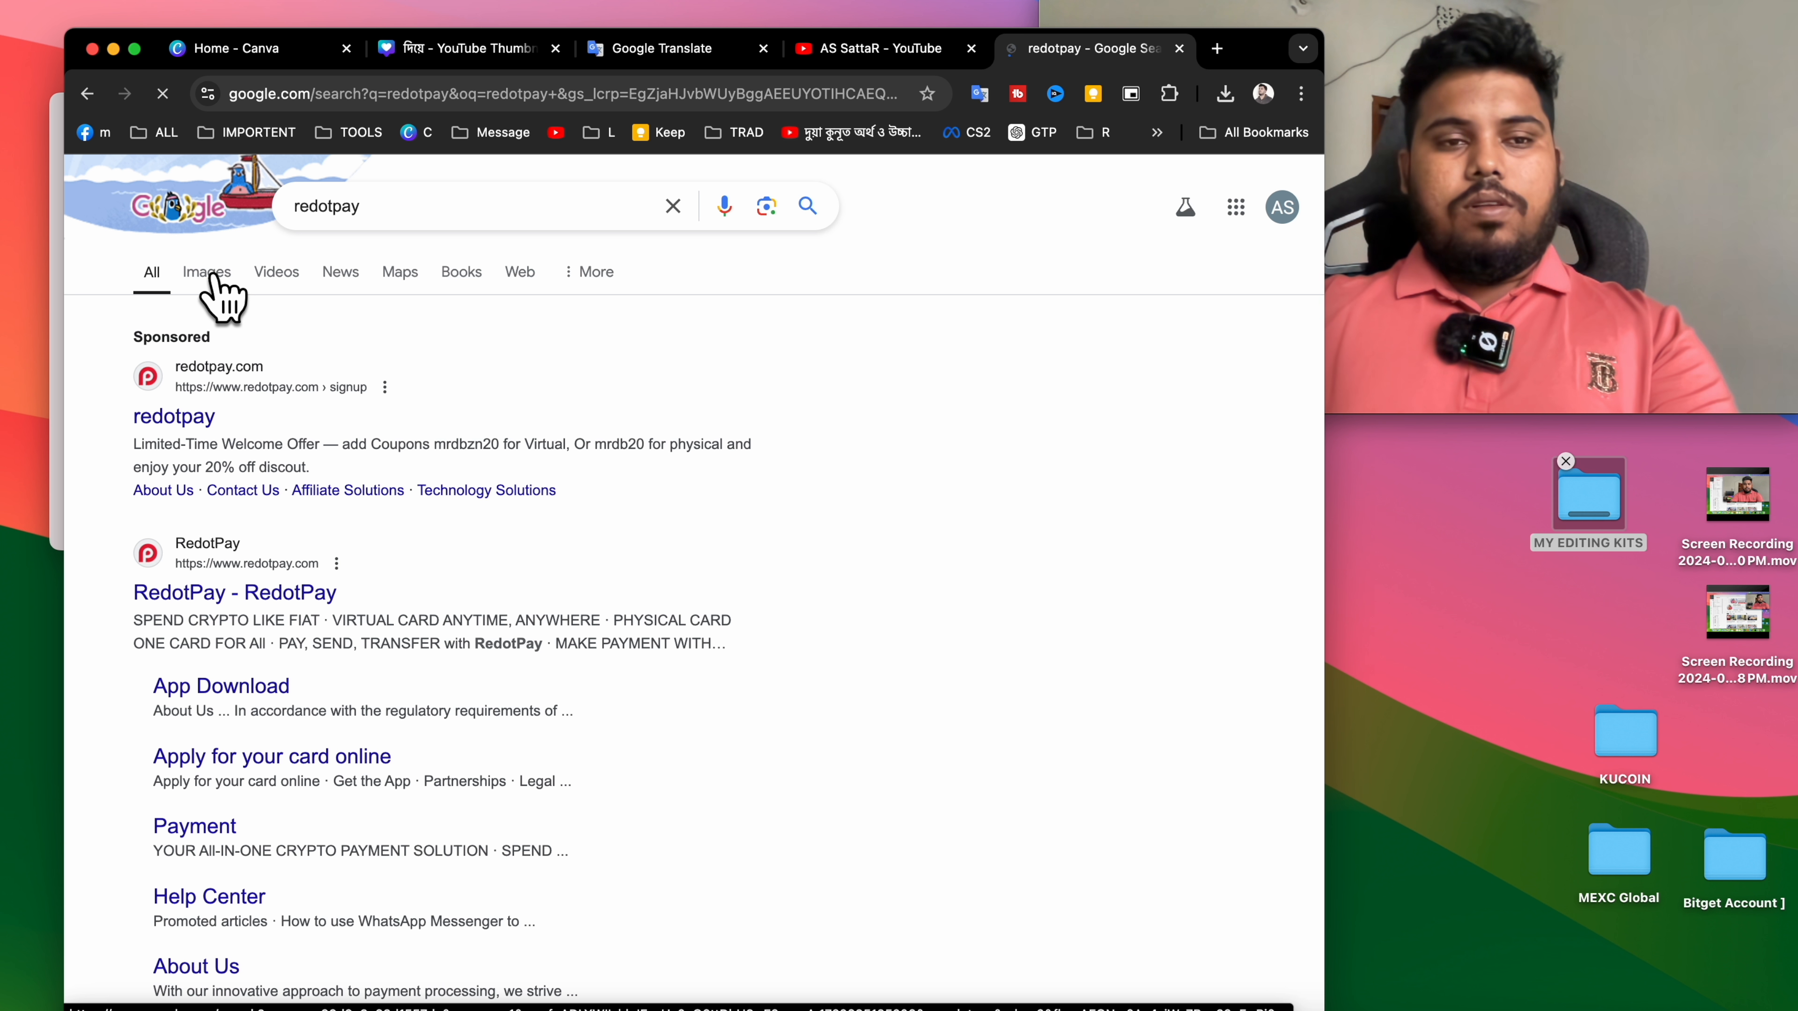
{"action": "scroll", "coordinate": [372, 556], "scroll_direction": "down", "scroll_amount": 1}
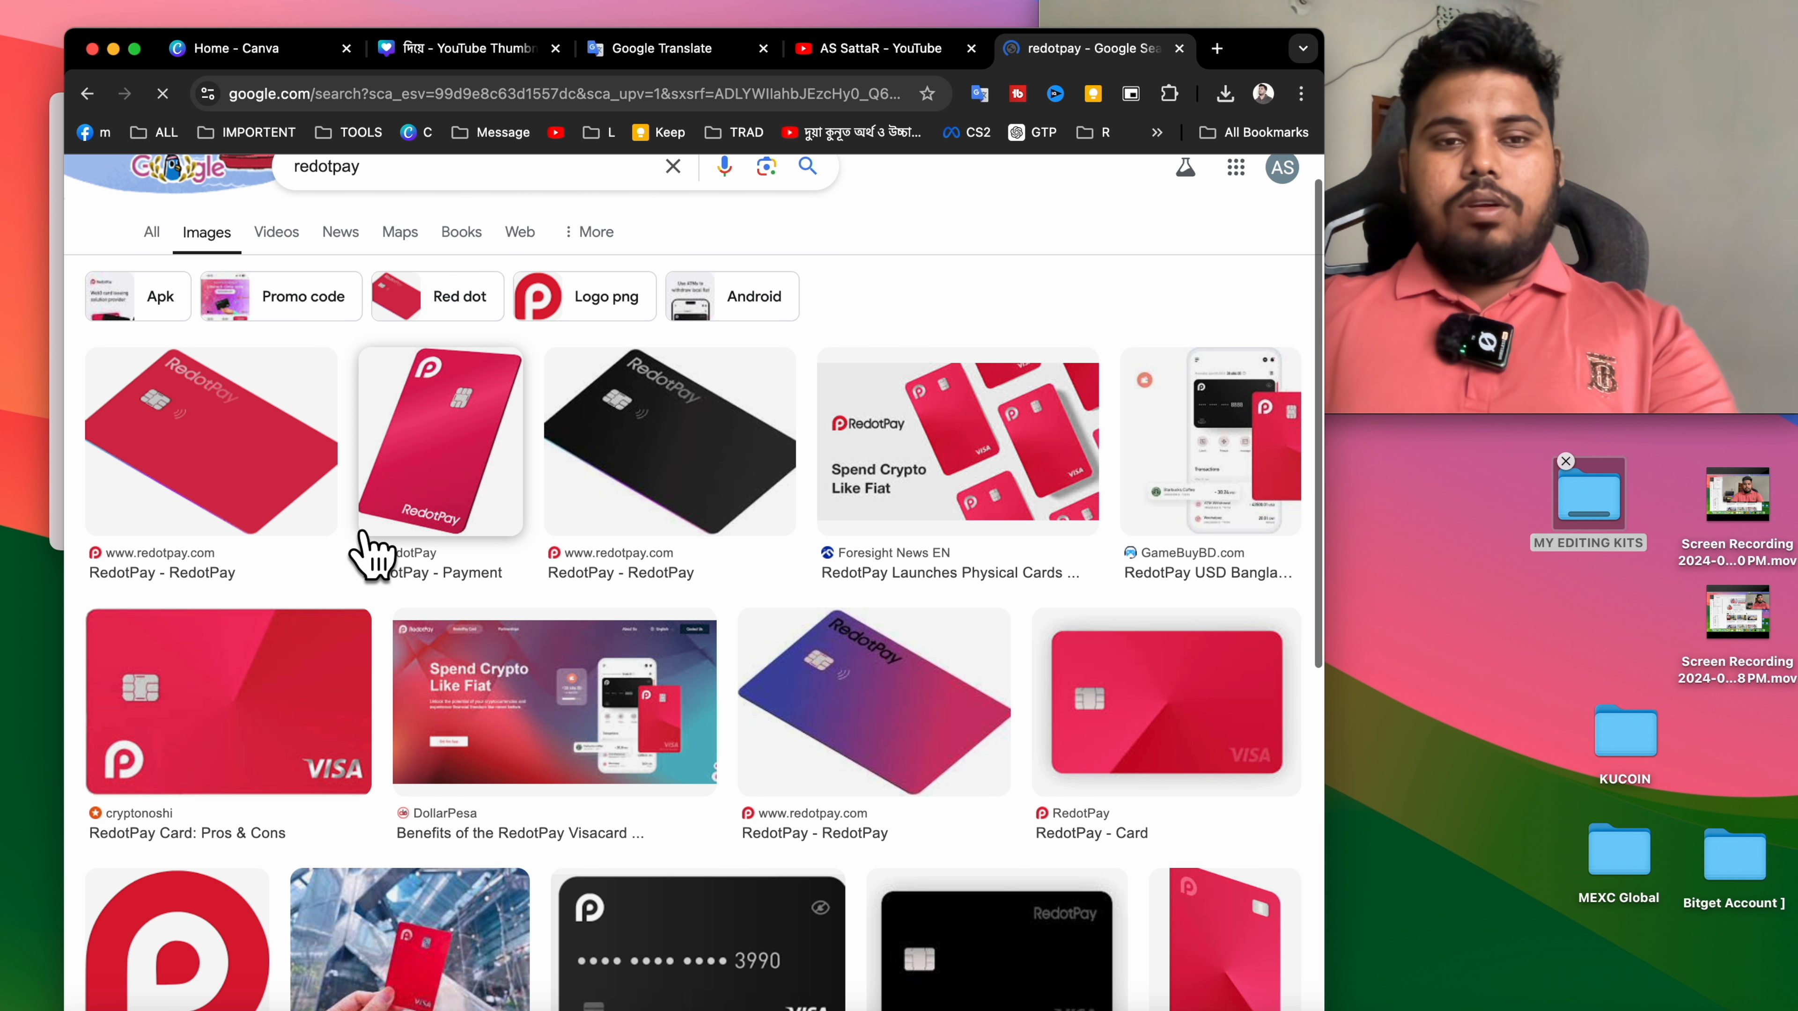
{"action": "scroll", "coordinate": [372, 556], "scroll_direction": "down", "scroll_amount": 5}
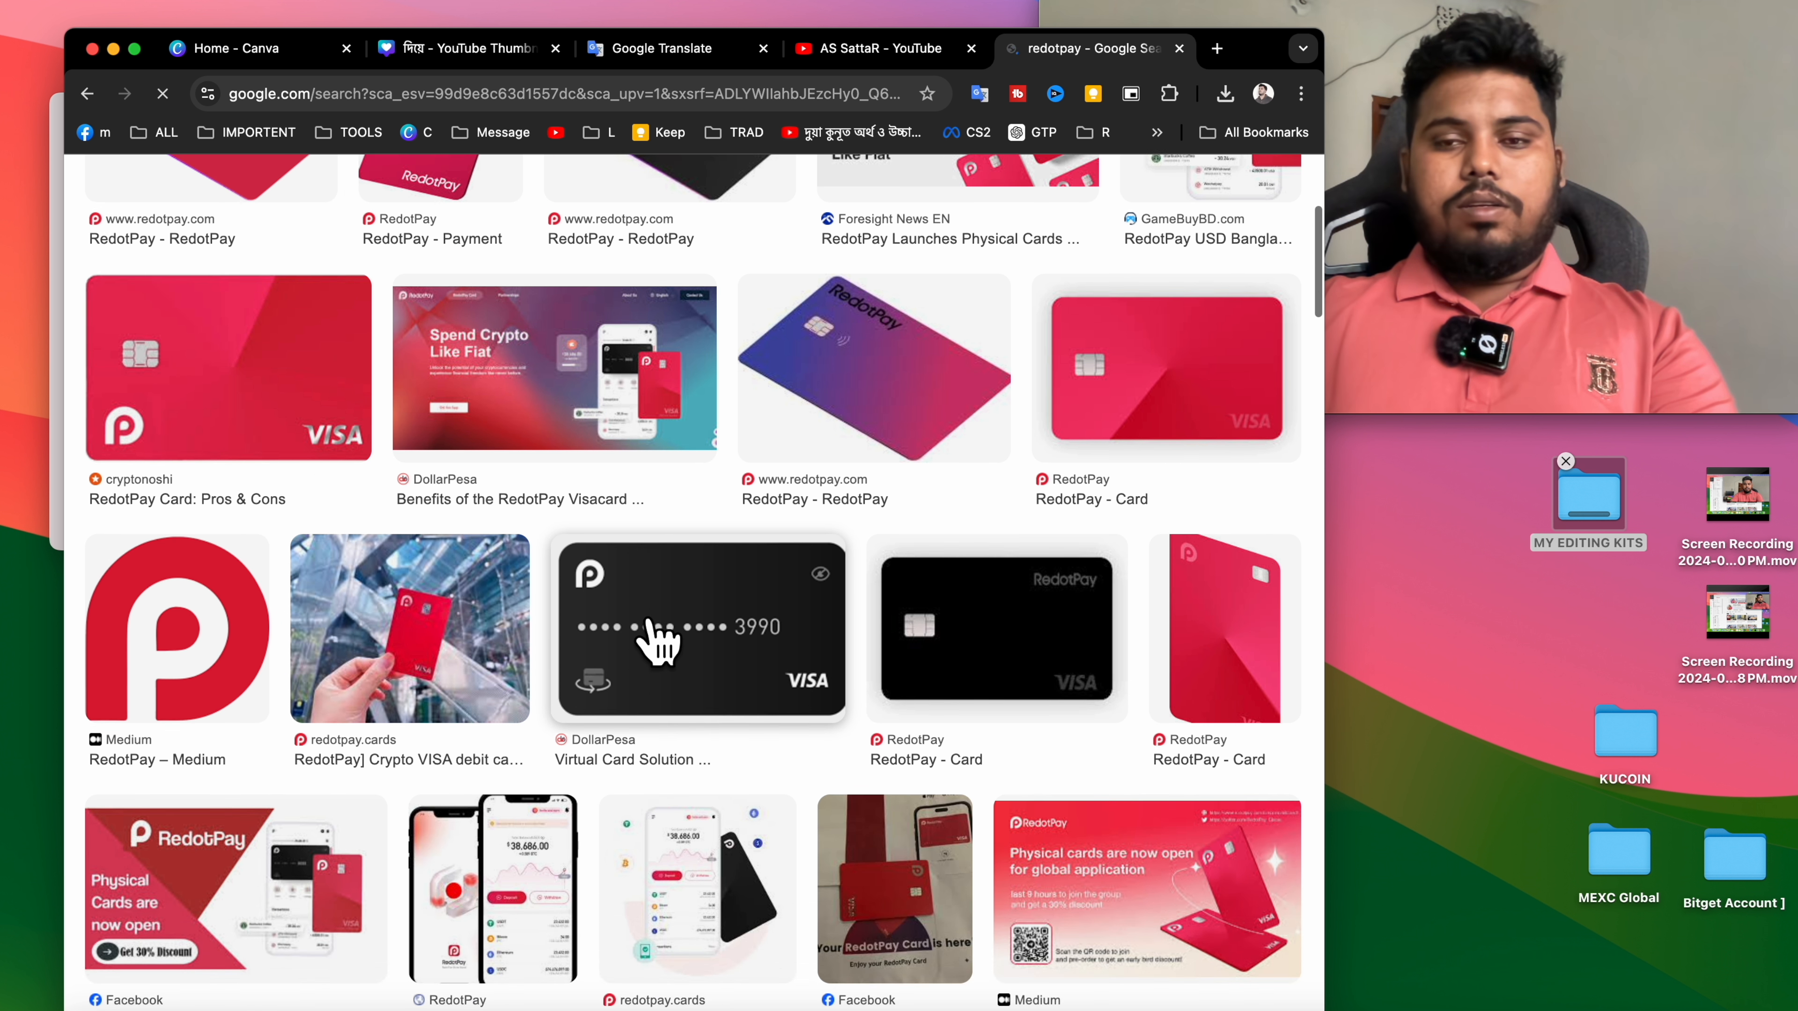
{"action": "scroll", "coordinate": [658, 640], "scroll_direction": "down", "scroll_amount": 1}
{"action": "scroll", "coordinate": [658, 641], "scroll_direction": "up", "scroll_amount": 1}
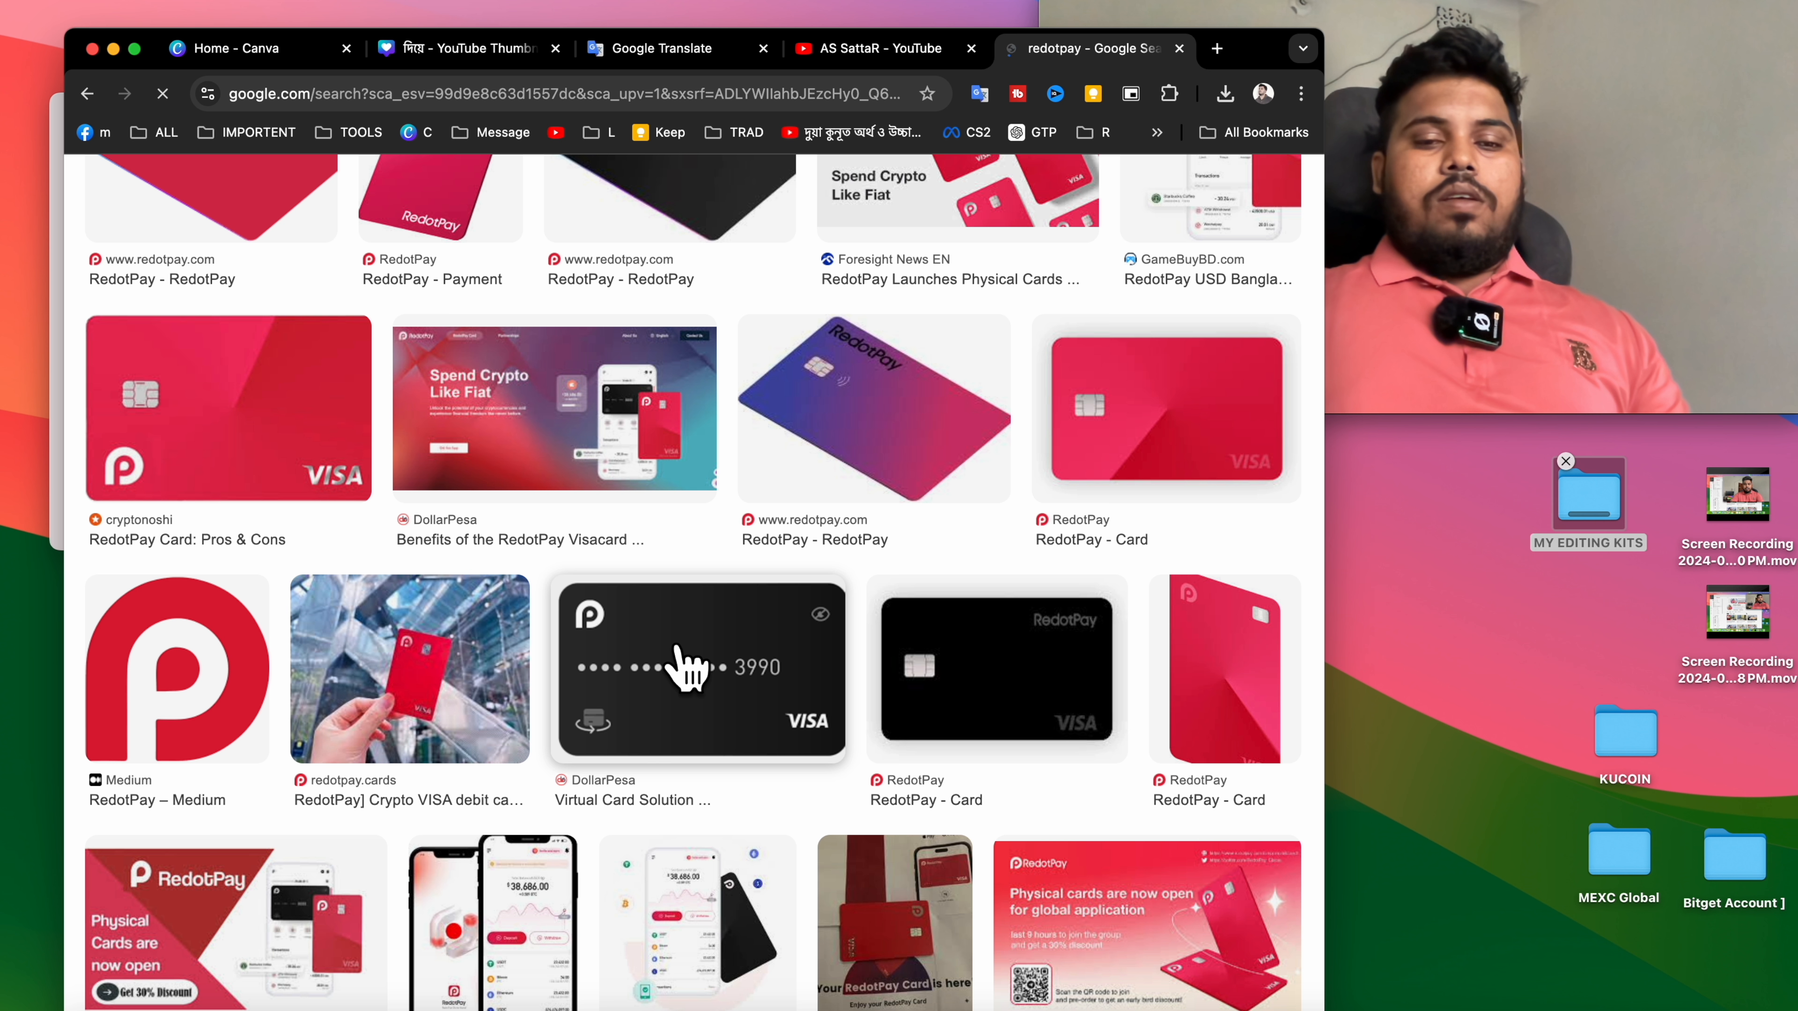
Copy the black RedotPay Visa card image from the DollarPesa result and paste it onto the Canva thumbnail.
{"action": "right_click", "coordinate": [728, 658]}
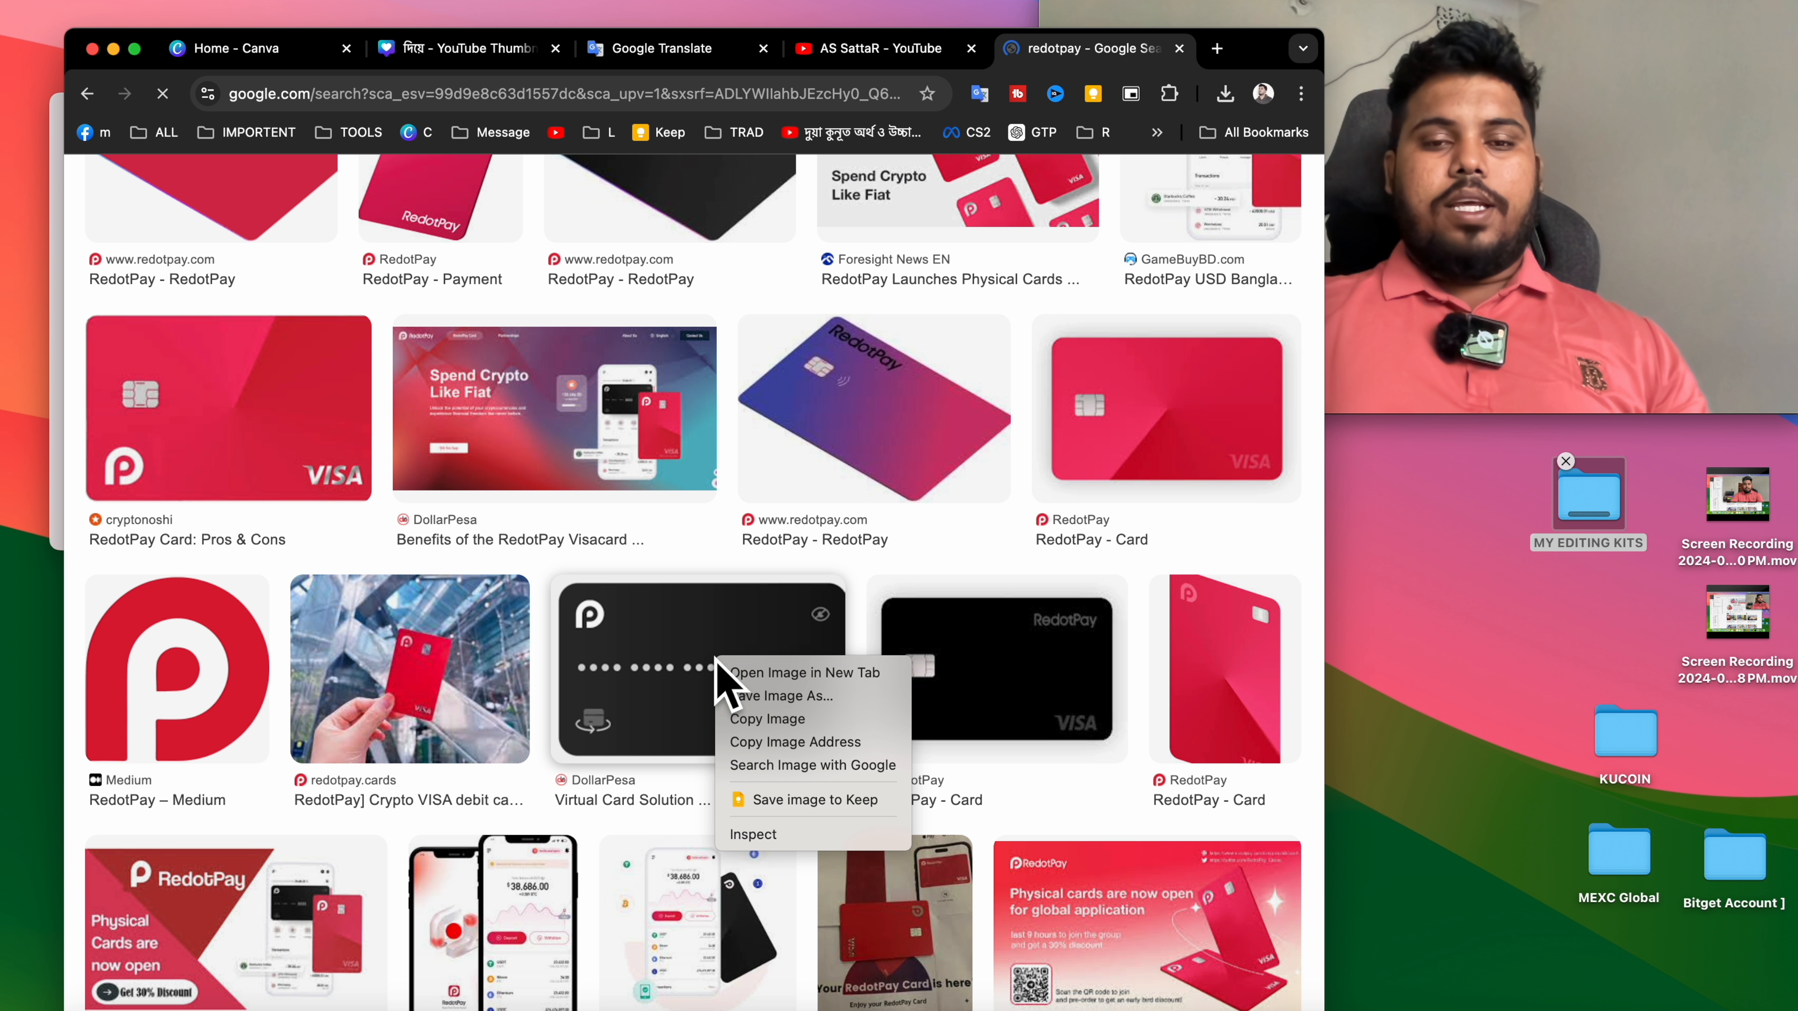
{"action": "left_click", "coordinate": [747, 727]}
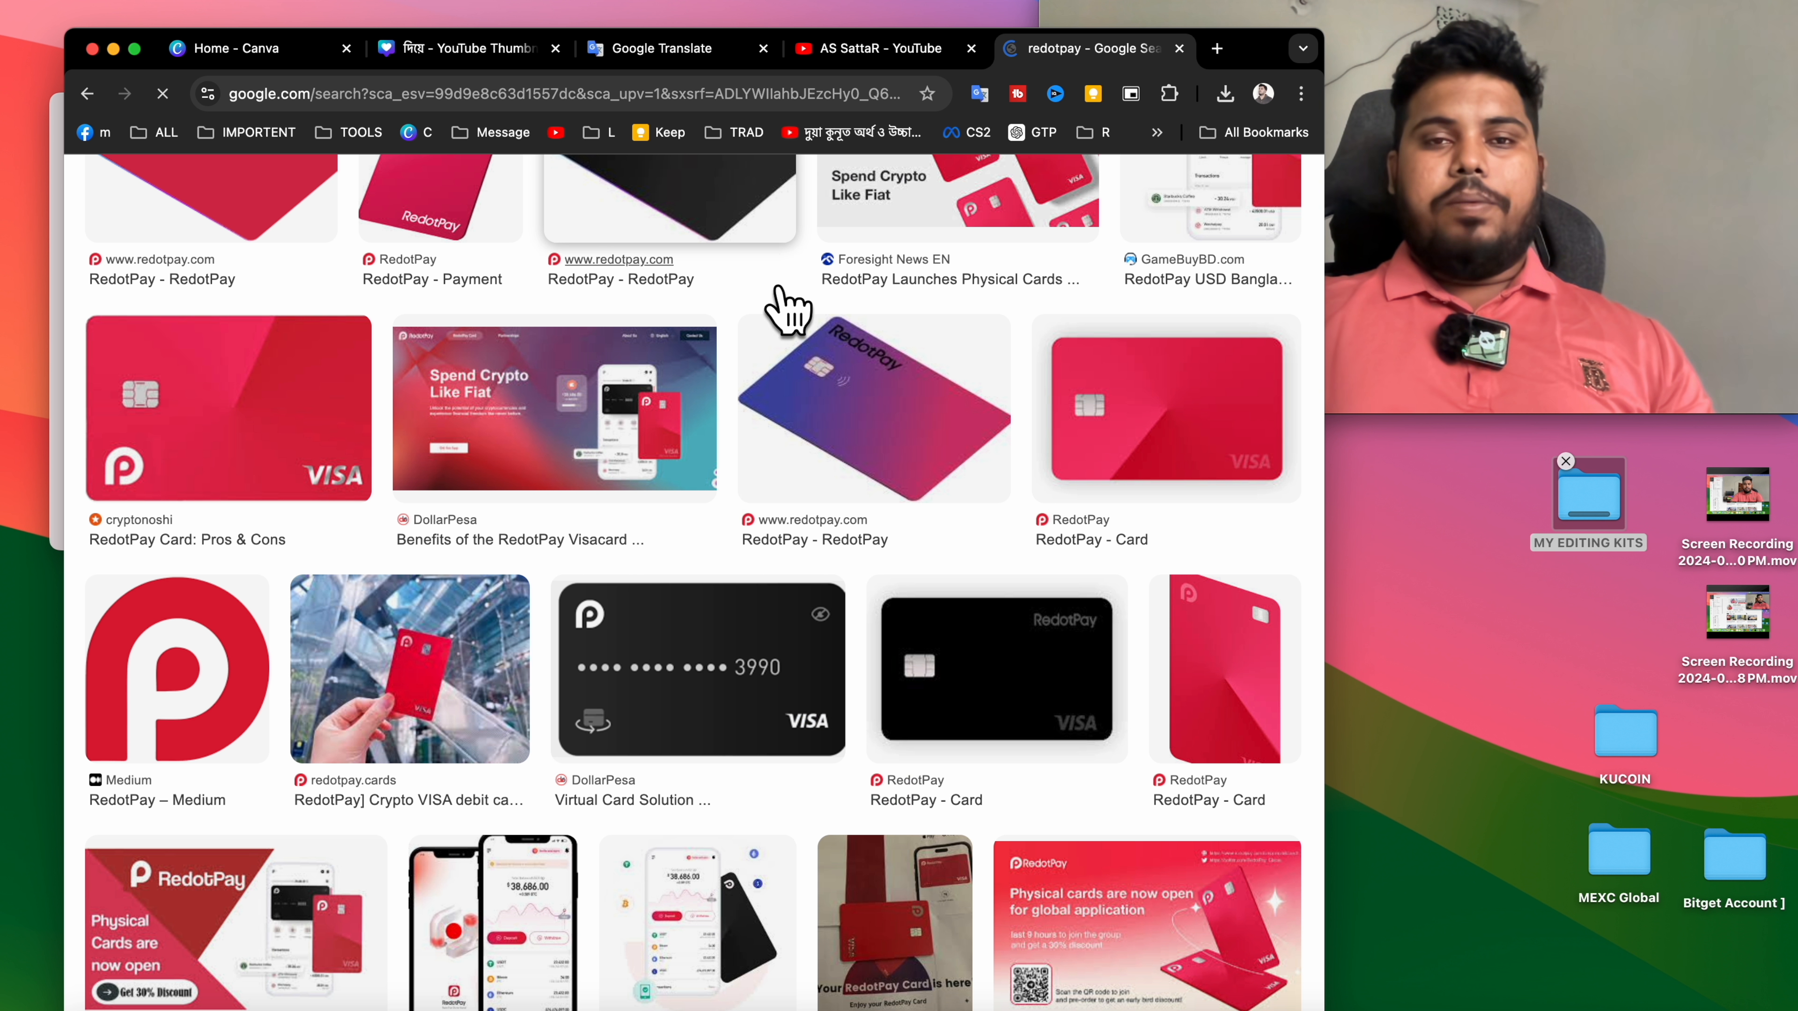
{"action": "left_click", "coordinate": [679, 49]}
{"action": "left_click", "coordinate": [499, 48]}
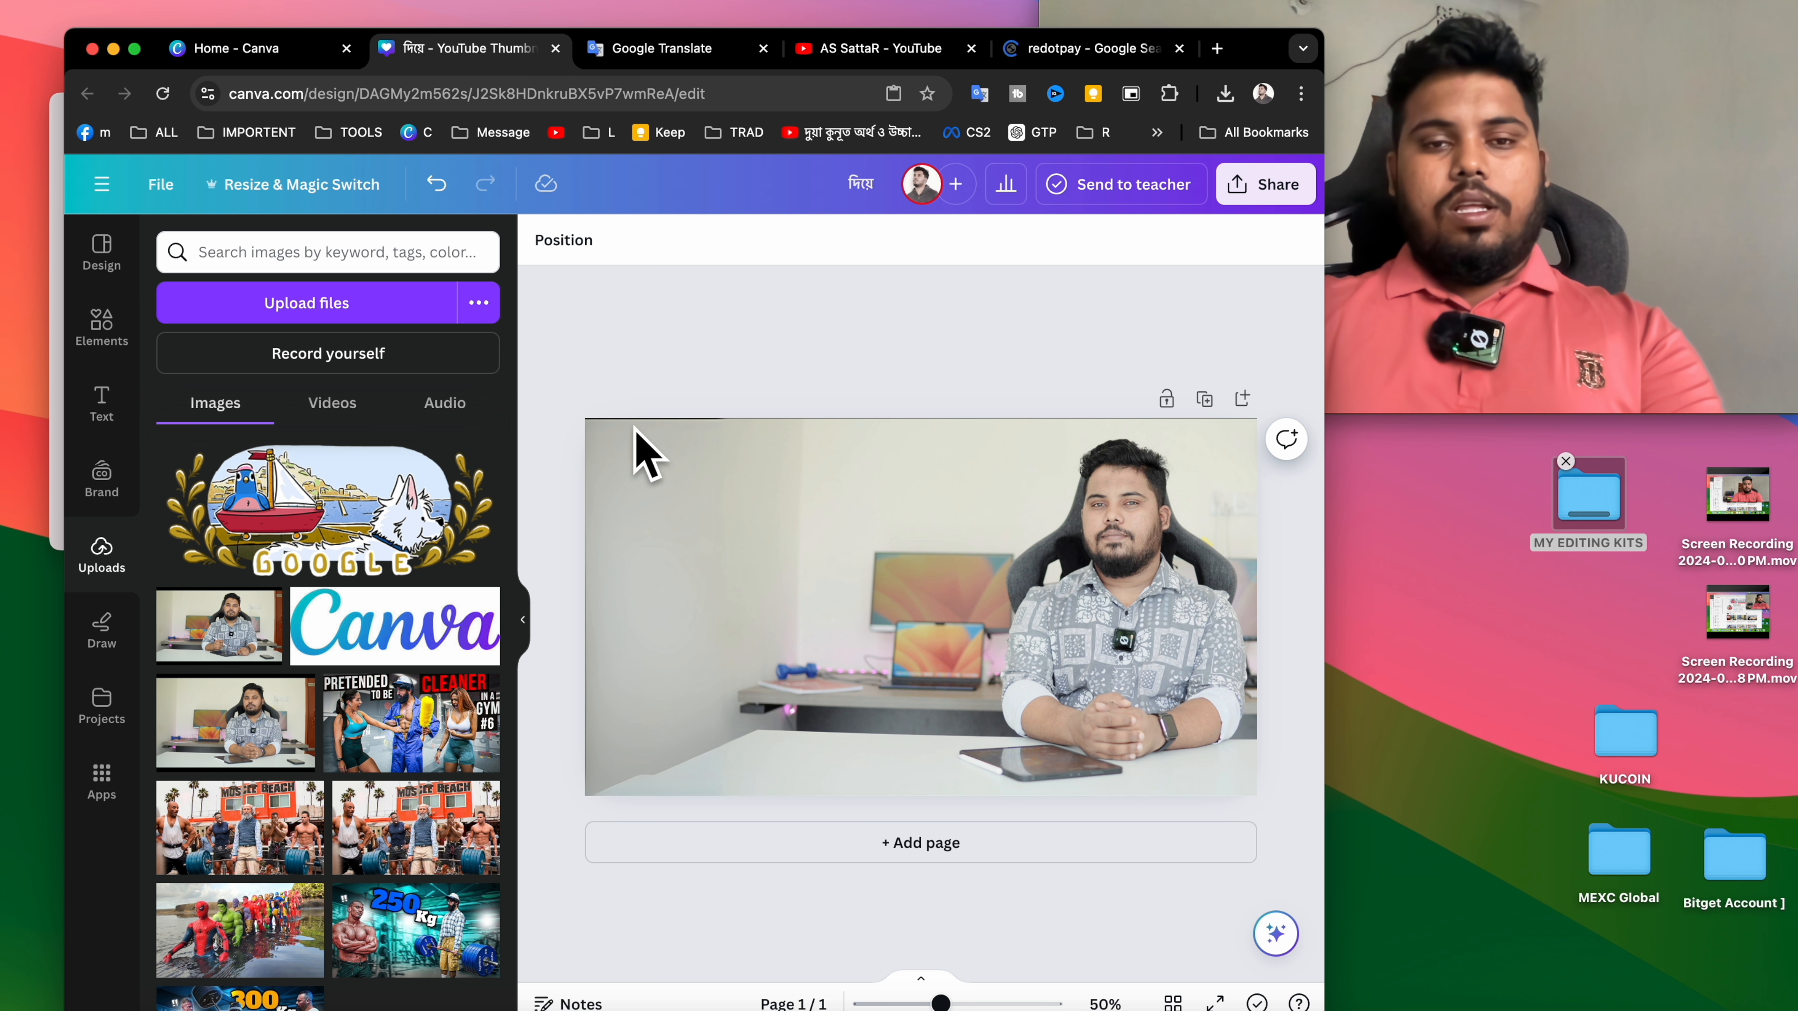
{"action": "left_click", "coordinate": [1090, 48]}
{"action": "scroll", "coordinate": [791, 502], "scroll_direction": "up", "scroll_amount": 5}
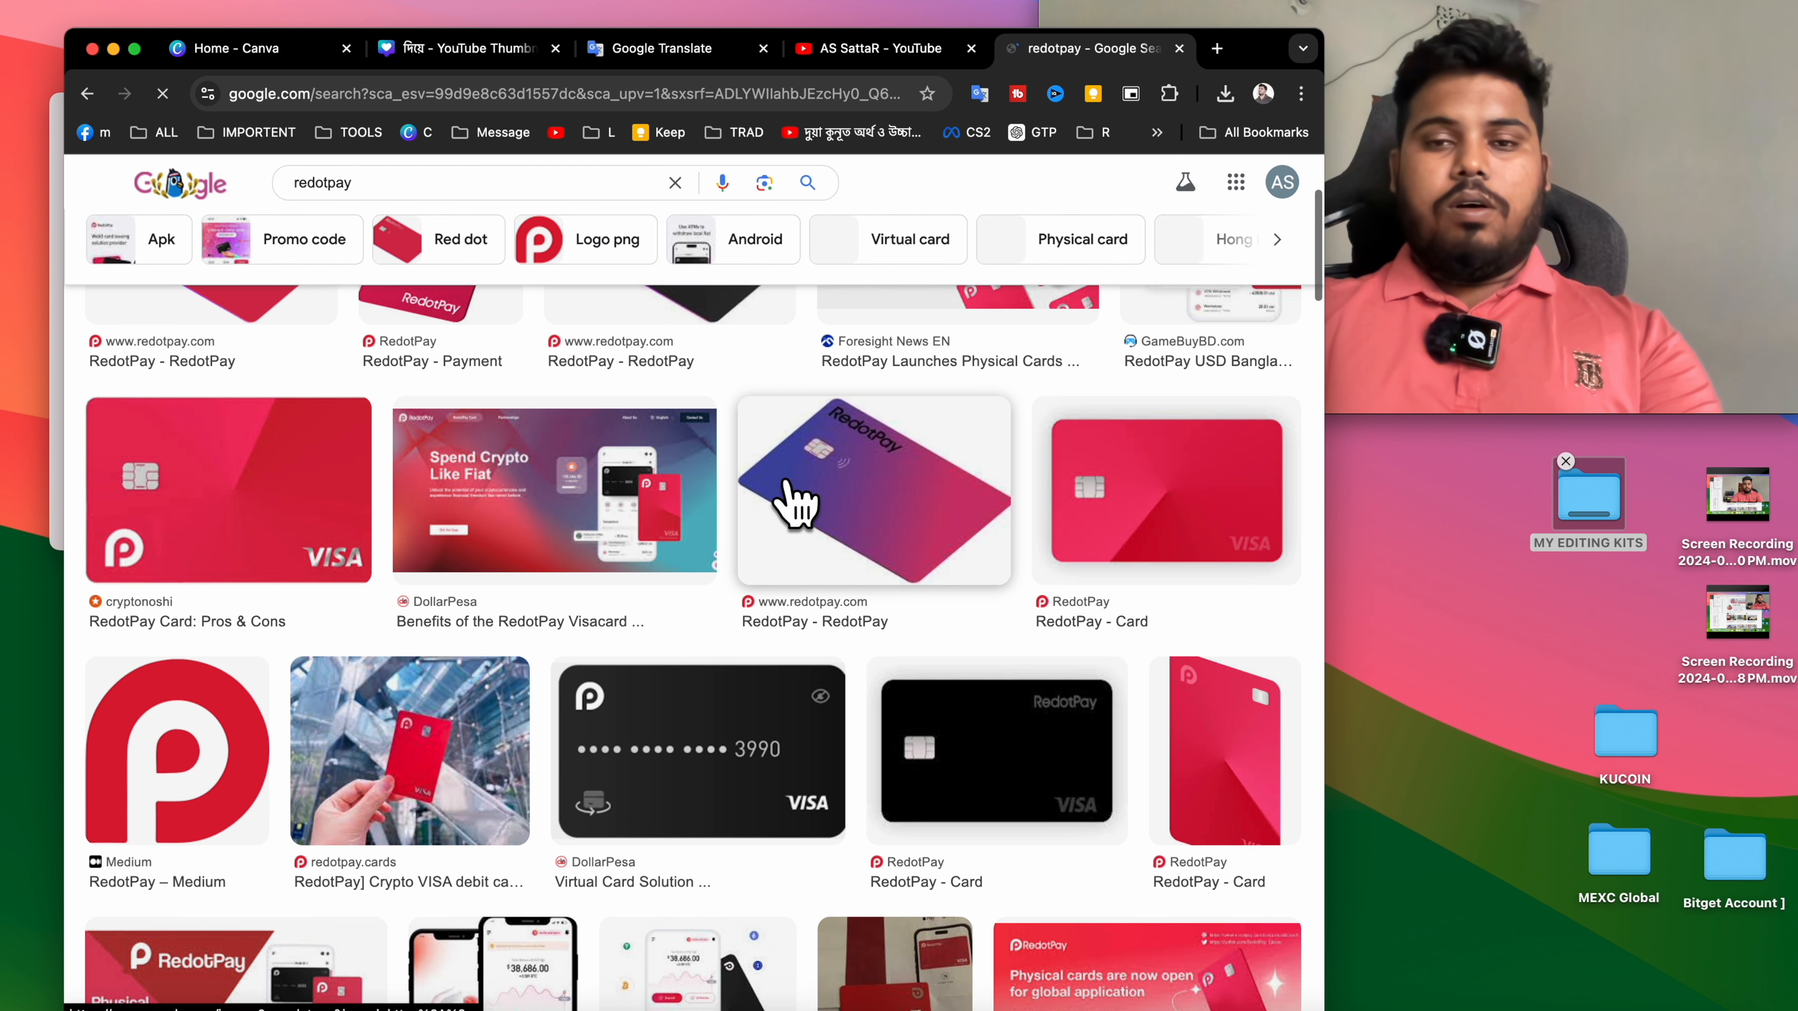
{"action": "left_click", "coordinate": [460, 49]}
{"action": "right_click", "coordinate": [749, 504]}
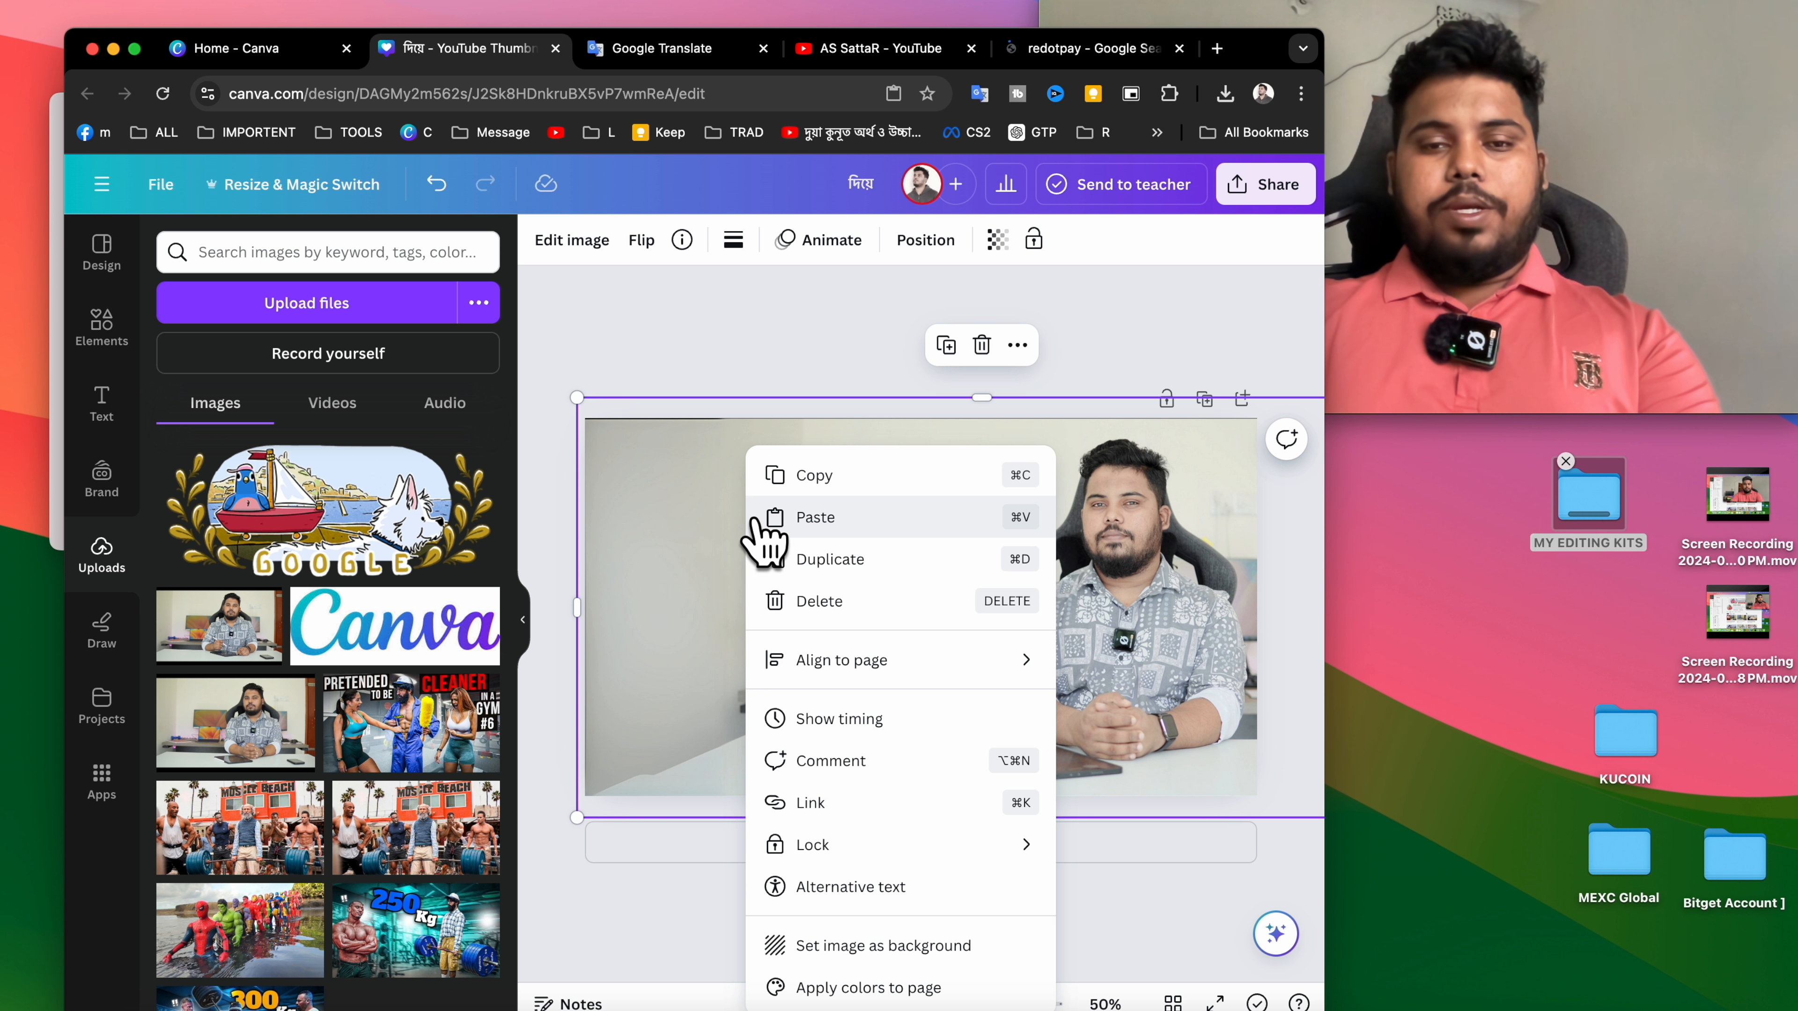
{"action": "left_click", "coordinate": [796, 519]}
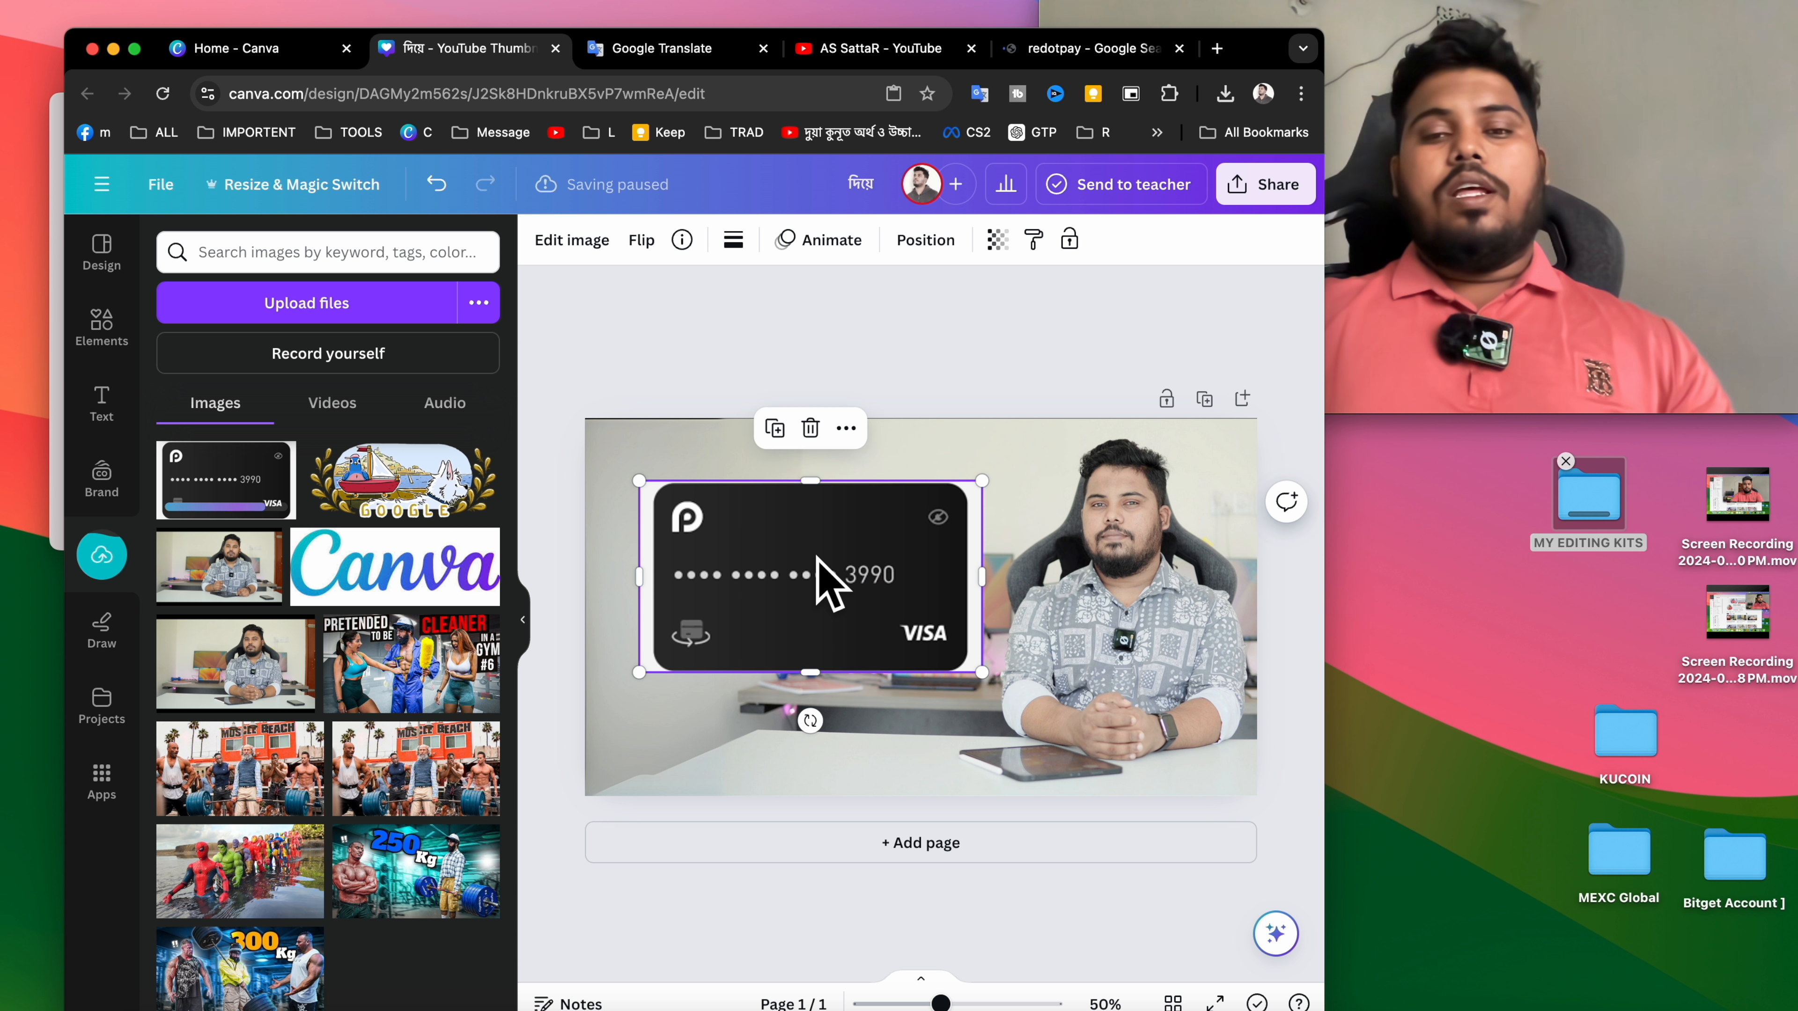
Remove the card image's background with BG Remover and shrink the card into the lower left of the thumbnail.
{"action": "left_click", "coordinate": [571, 239]}
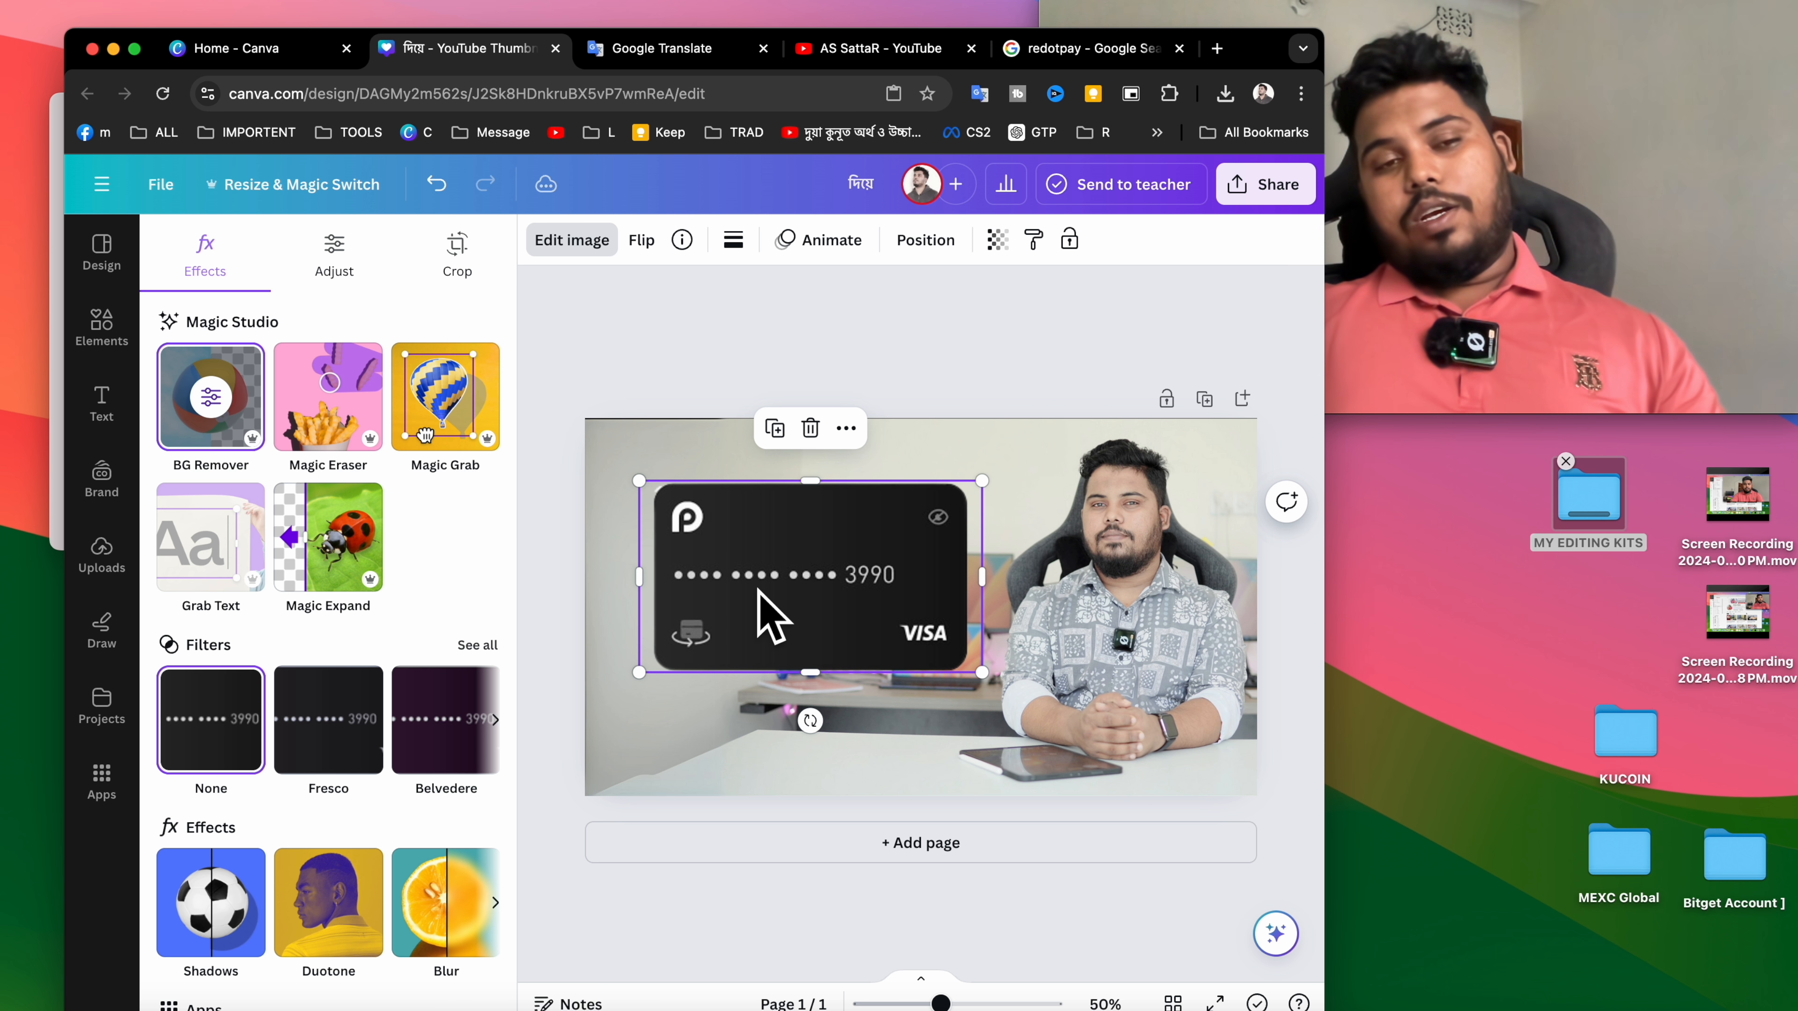
{"action": "left_click", "coordinate": [571, 239]}
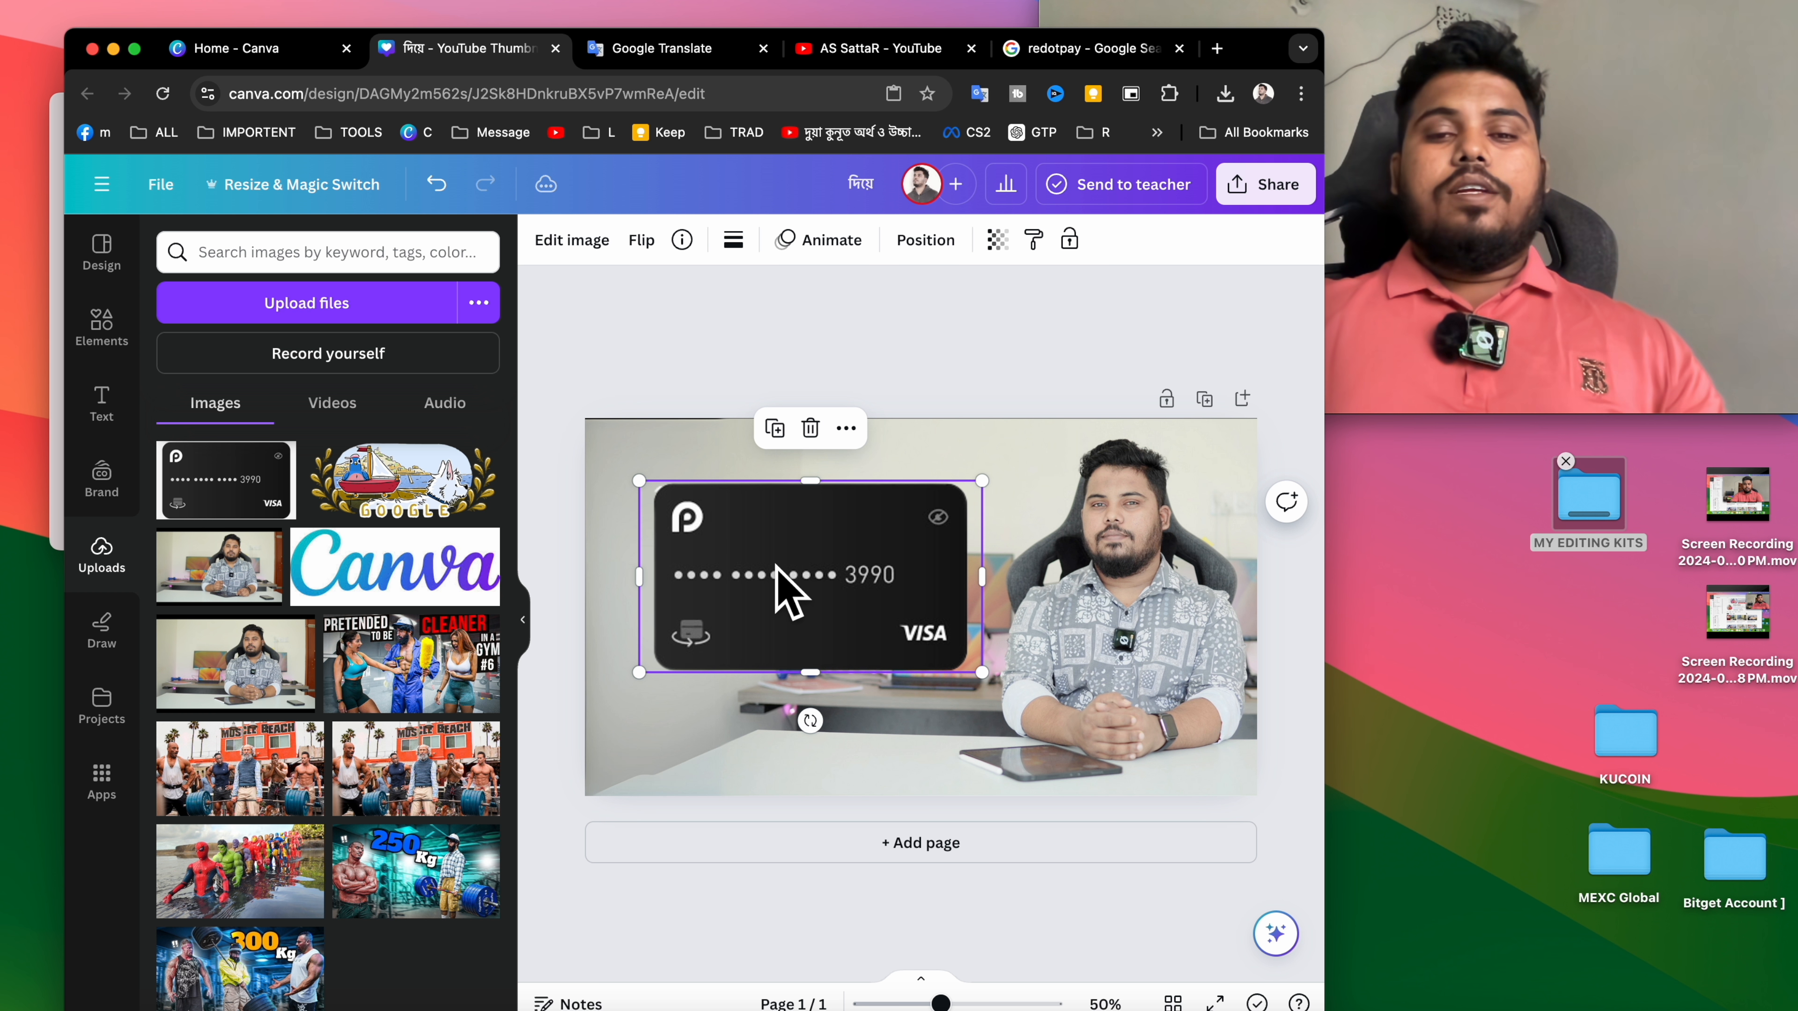
{"action": "left_click_drag", "start_coordinate": [979, 484], "coordinate": [792, 765]}
Add a Glow shadow with size 39 to the card image.
{"action": "left_click", "coordinate": [571, 240]}
{"action": "left_click", "coordinate": [210, 475]}
{"action": "left_click_drag", "start_coordinate": [248, 904], "coordinate": [272, 948]}
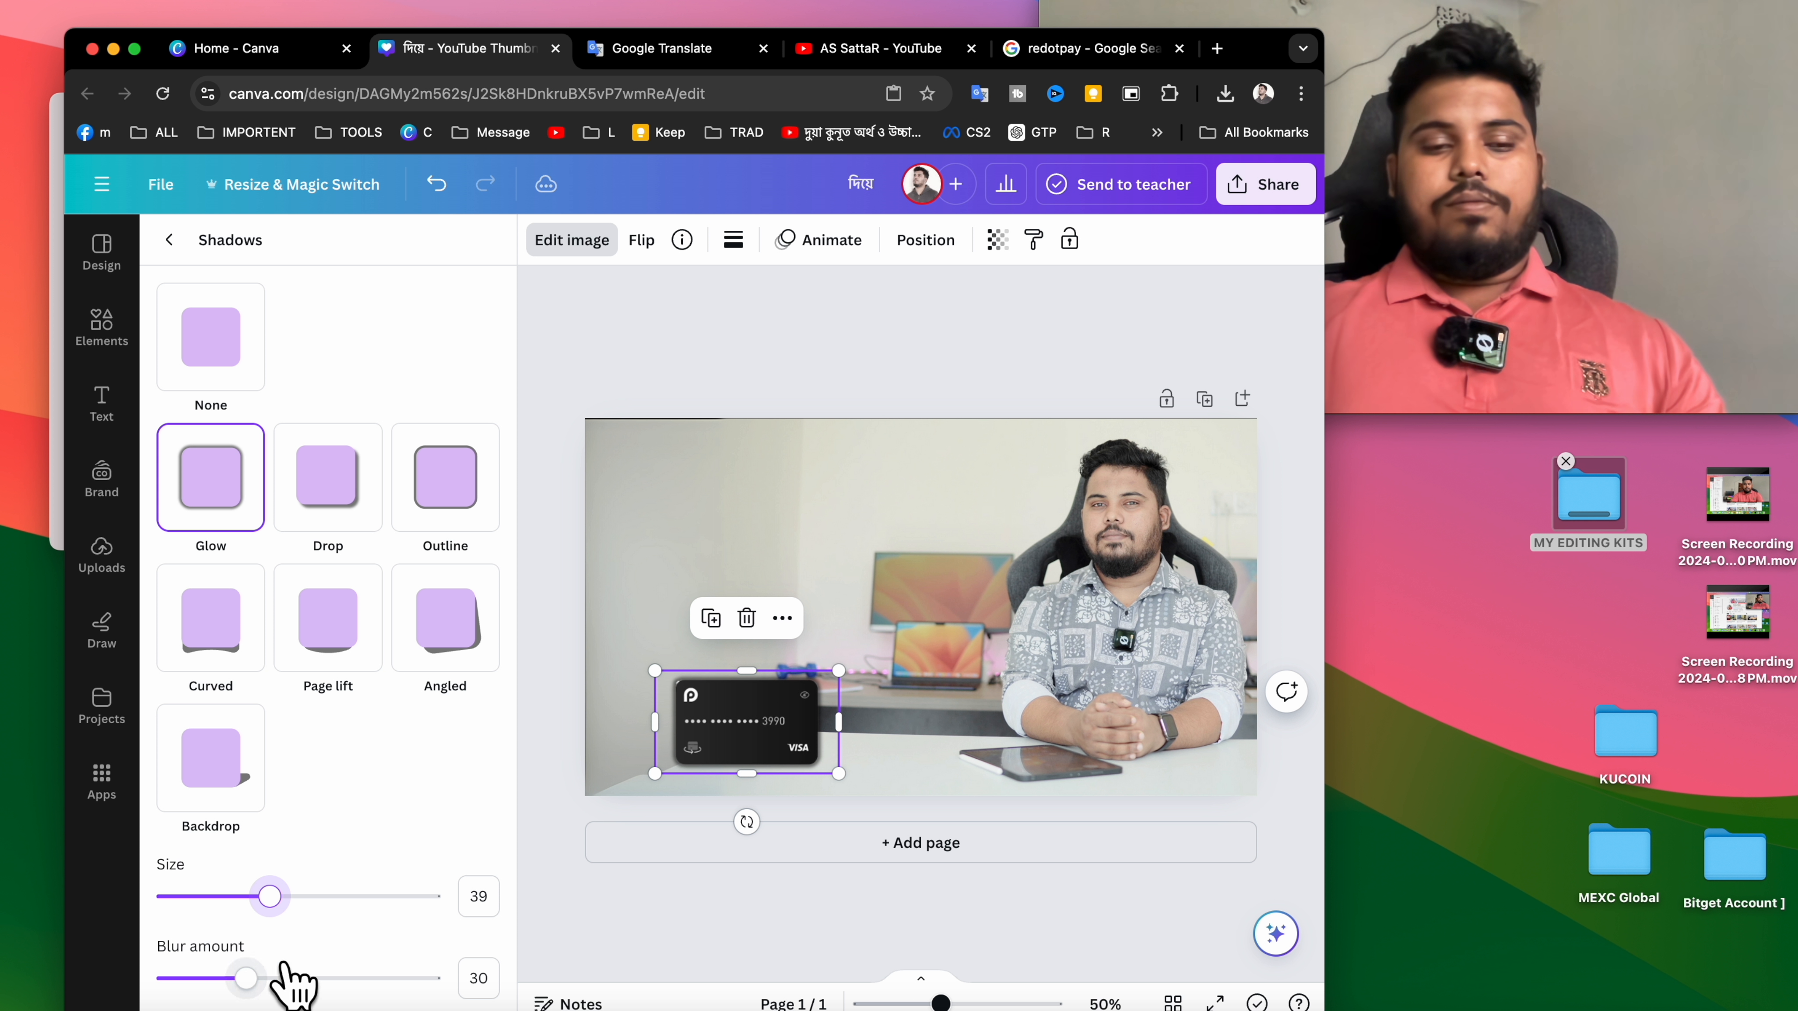
{"action": "key", "text": "Escape"}
{"action": "left_click", "coordinate": [685, 701]}
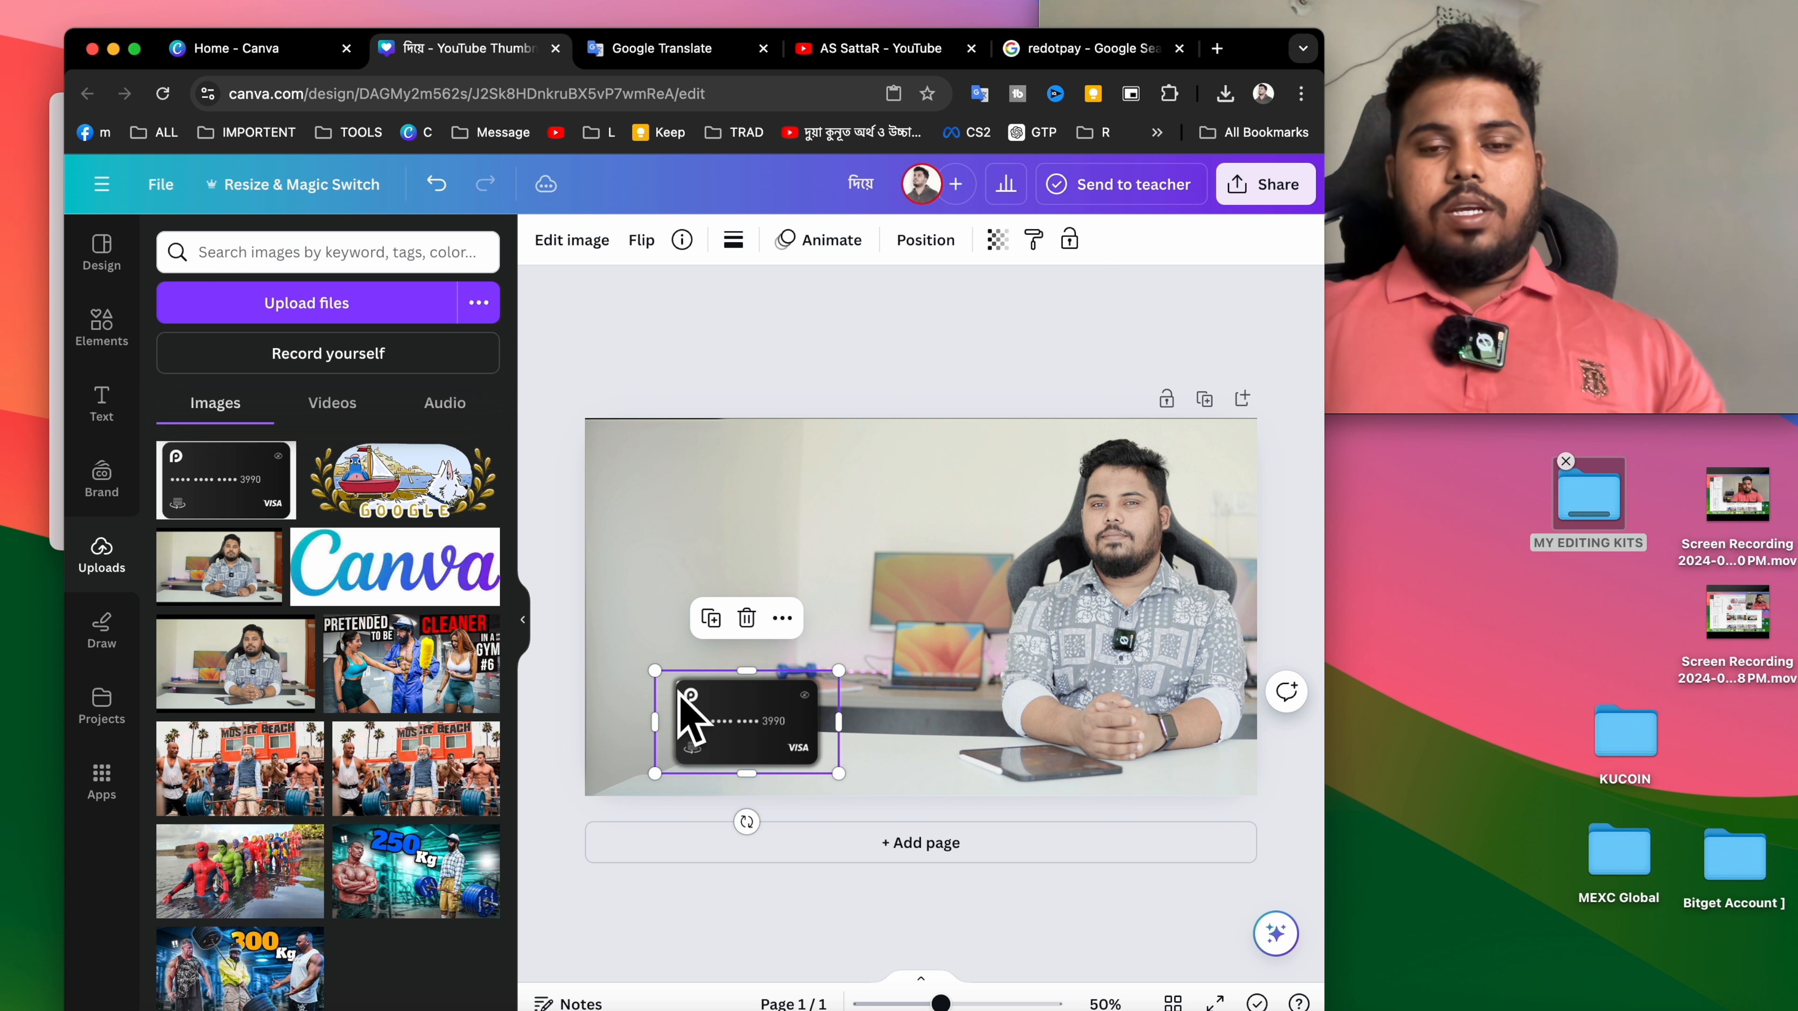
Write "ভিসা কার্ড" in Google Translate's Bangla source text and copy it.
{"action": "left_click", "coordinate": [662, 47]}
{"action": "type", "text": "VISA"}
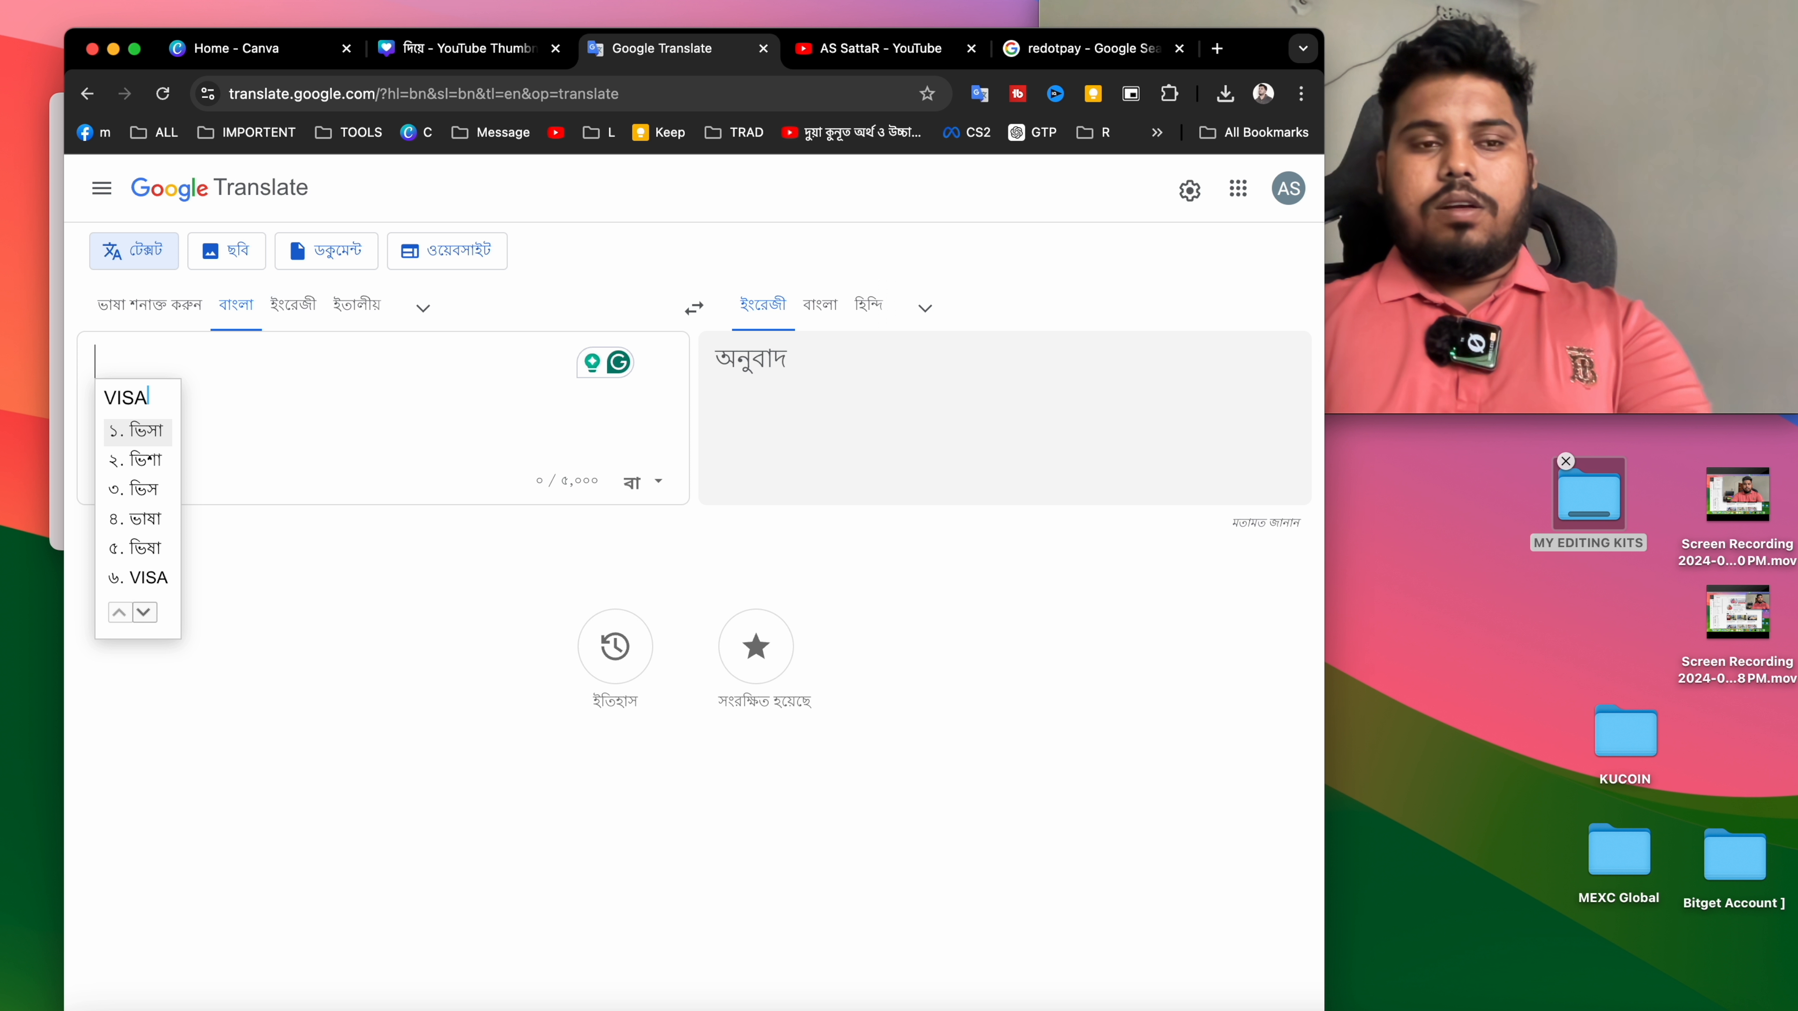
{"action": "key", "text": "space"}
{"action": "type", "text": "Car"}
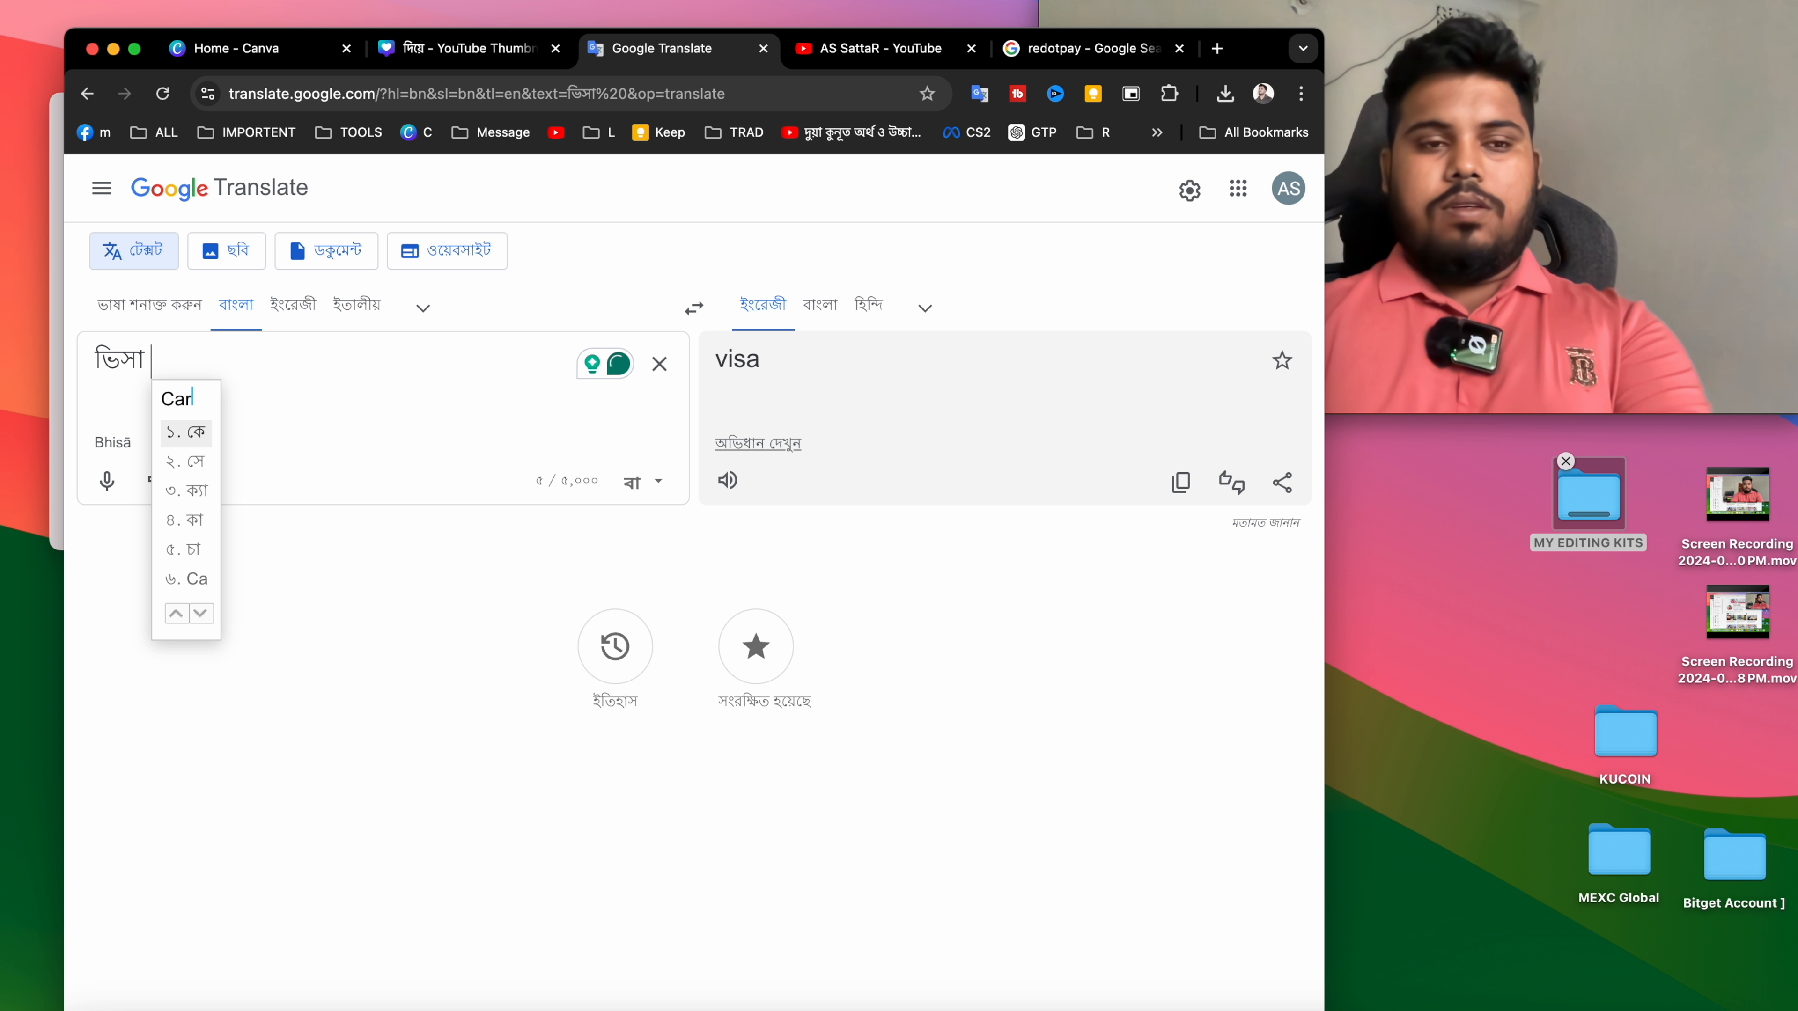
{"action": "type", "text": "d"}
{"action": "key", "text": "space"}
{"action": "left_click_drag", "start_coordinate": [203, 360], "coordinate": [32, 383]}
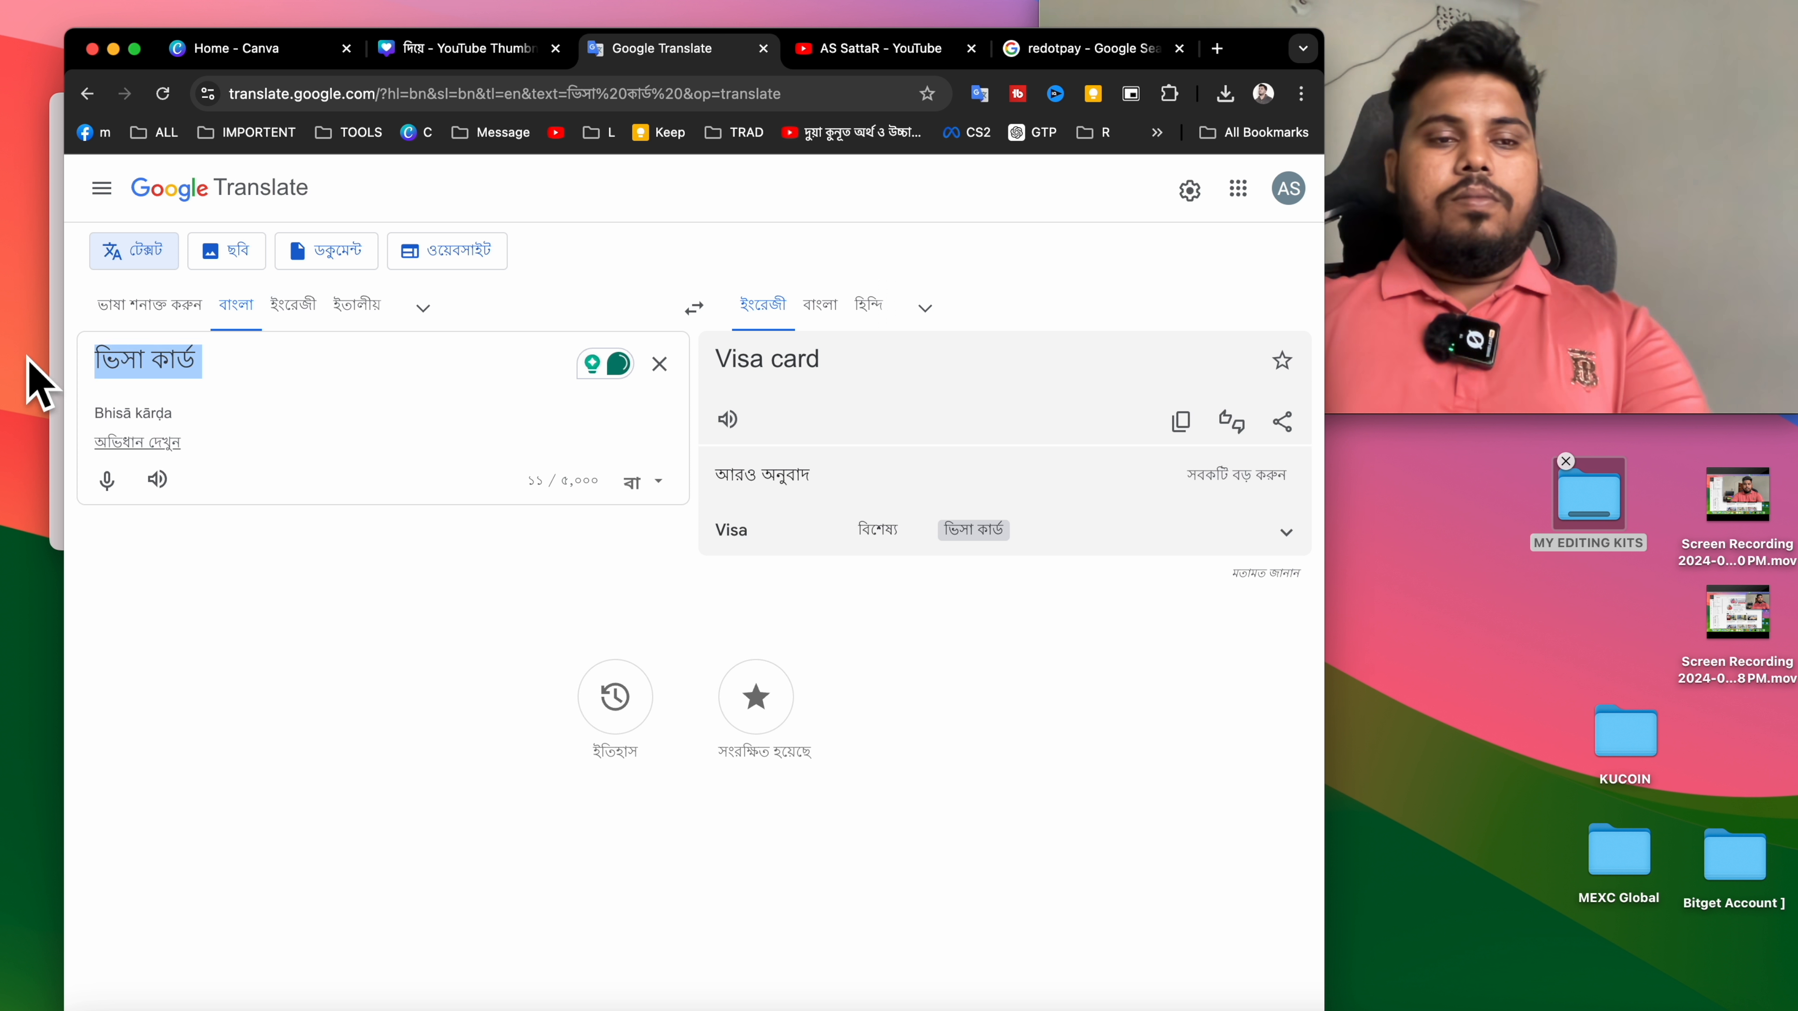
{"action": "key", "text": "super+c"}
Paste "ভিসা কার্ড" as text above the card on the Canva thumbnail and enlarge it to font size 126.
{"action": "left_click", "coordinate": [467, 47]}
{"action": "double_click", "coordinate": [682, 473]}
{"action": "right_click", "coordinate": [722, 474]}
{"action": "left_click", "coordinate": [778, 584]}
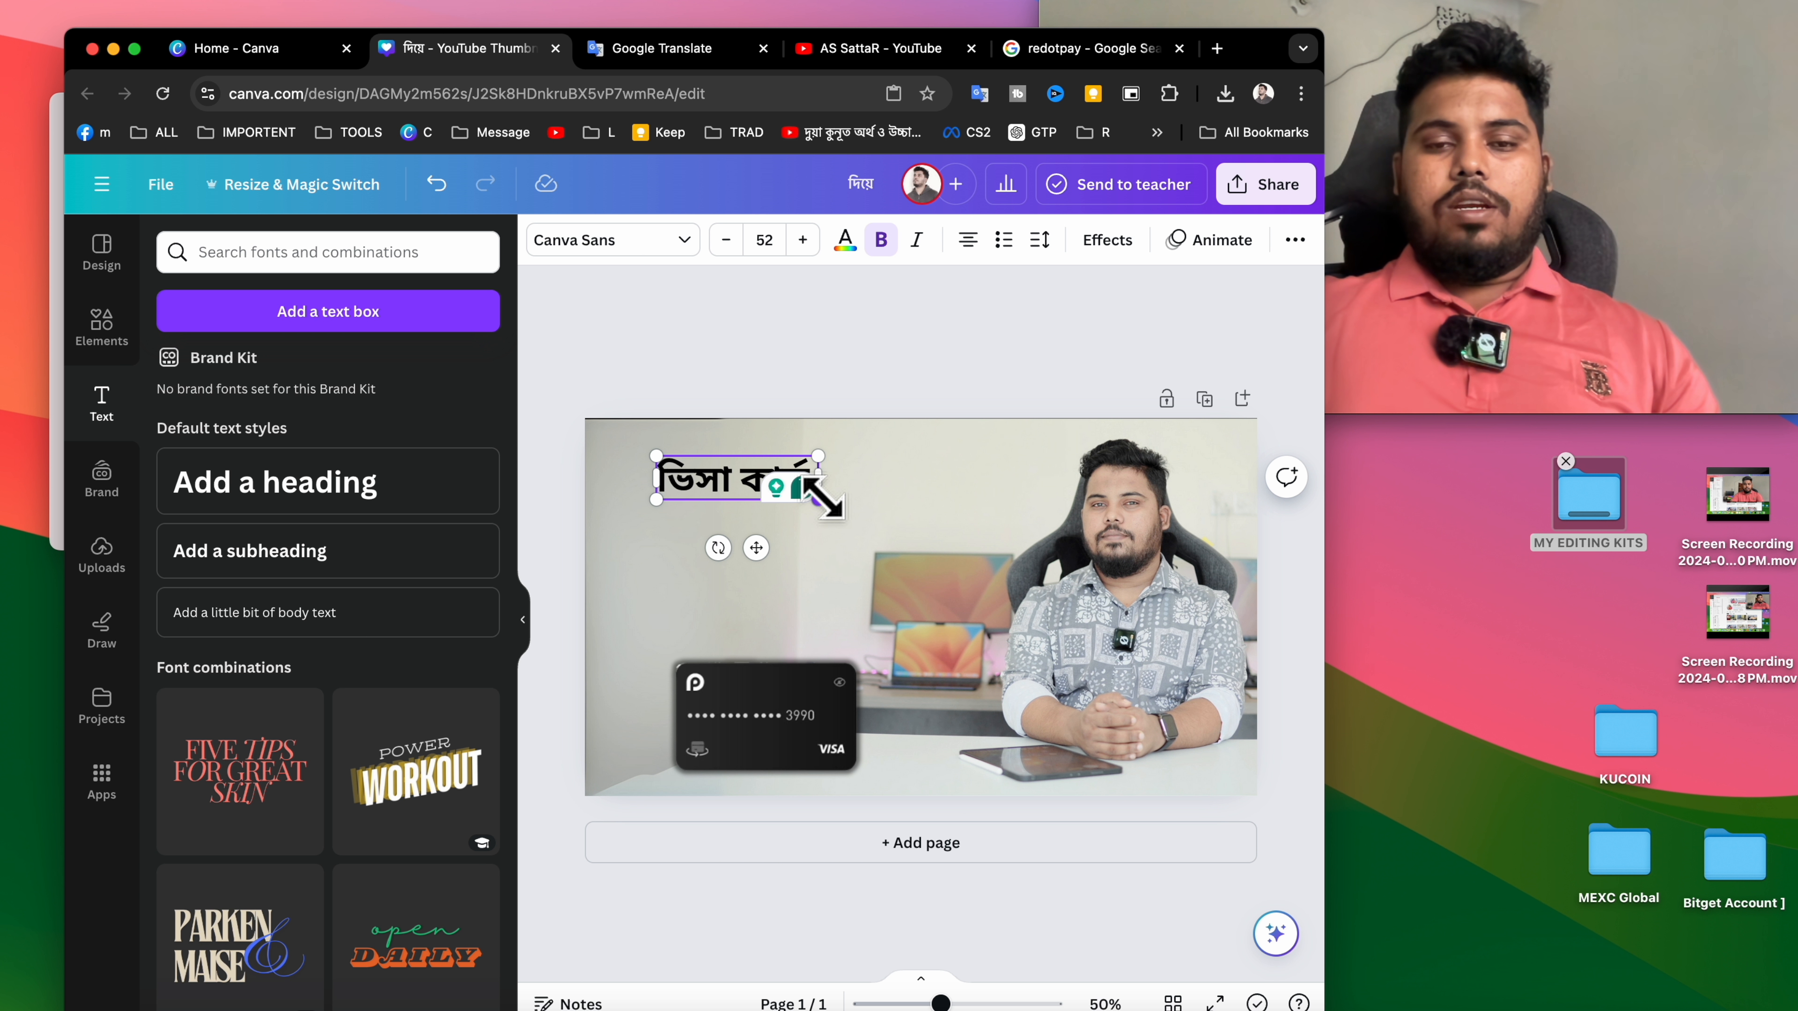
{"action": "left_click_drag", "start_coordinate": [817, 499], "coordinate": [1050, 562]}
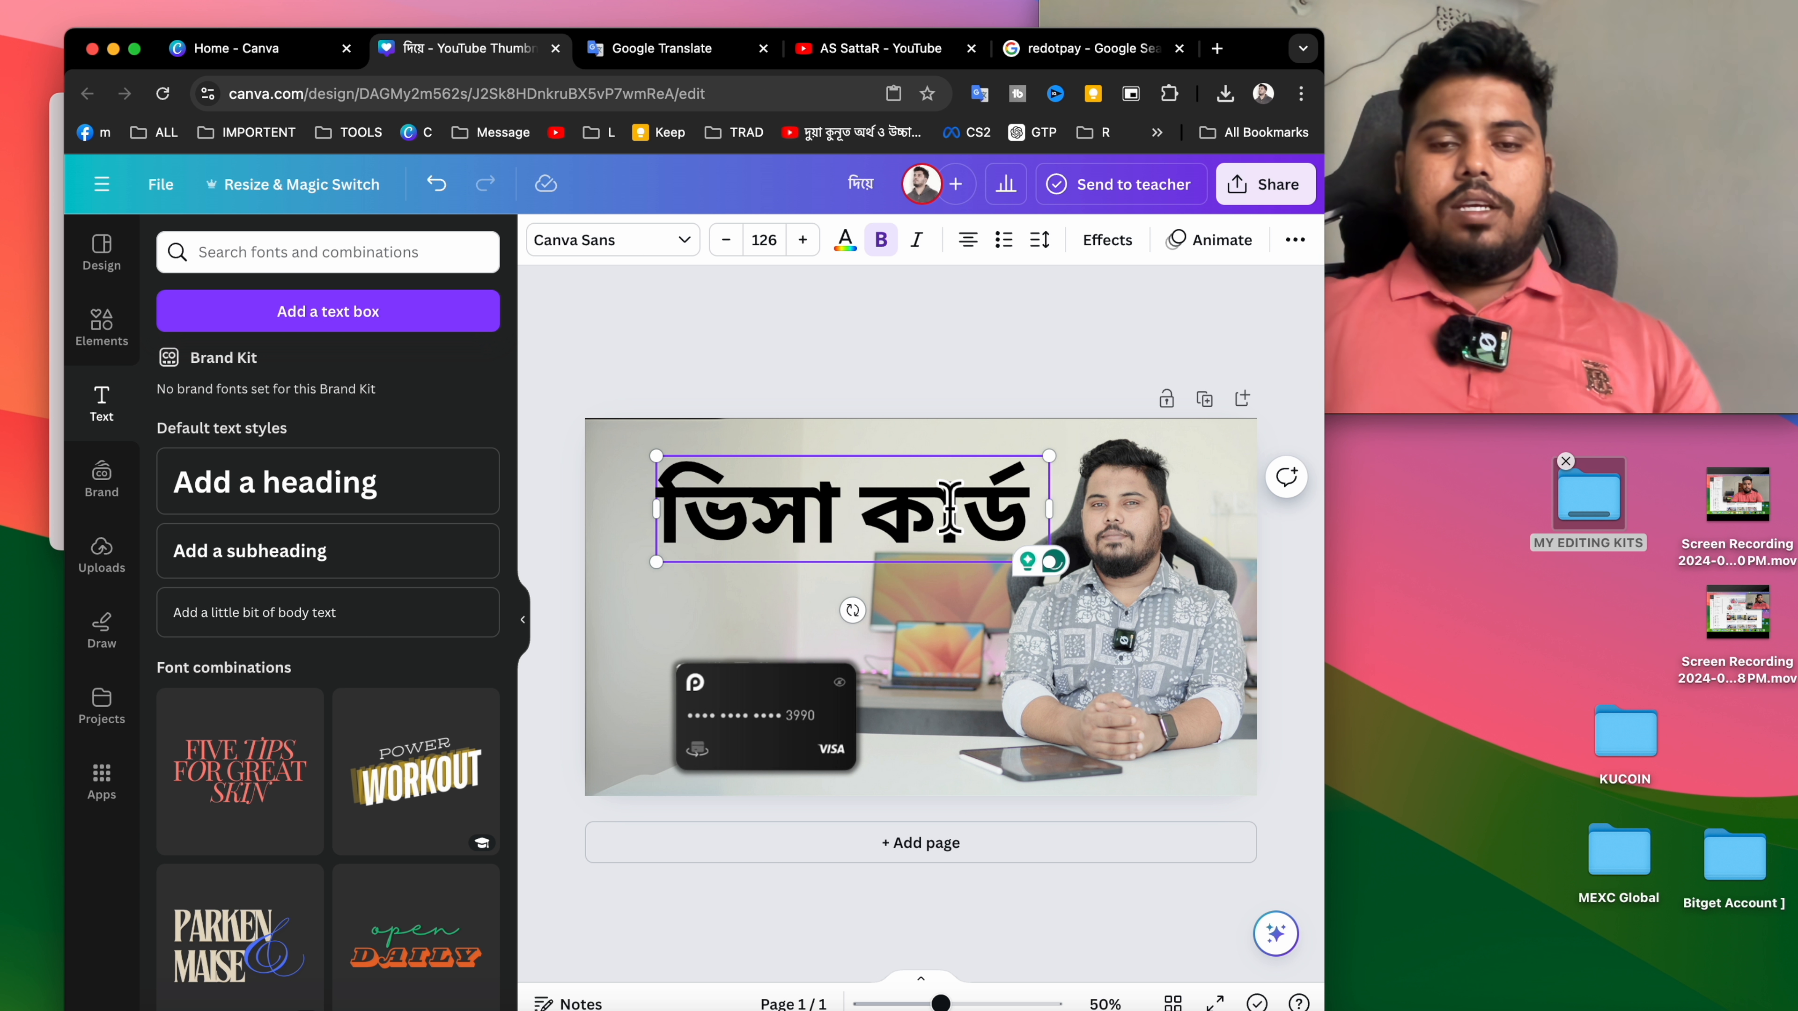